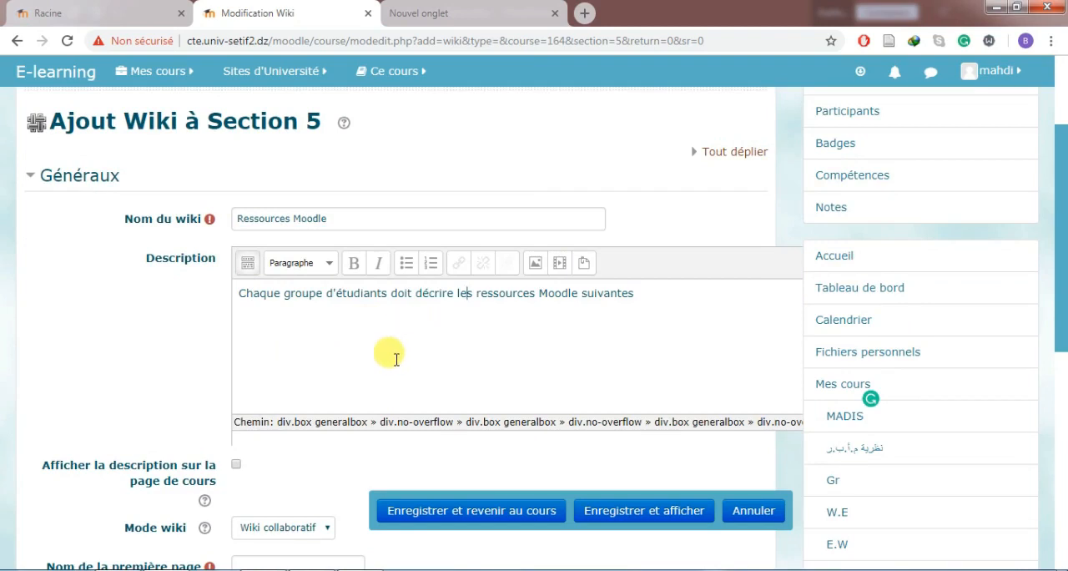
left_click(627, 301)
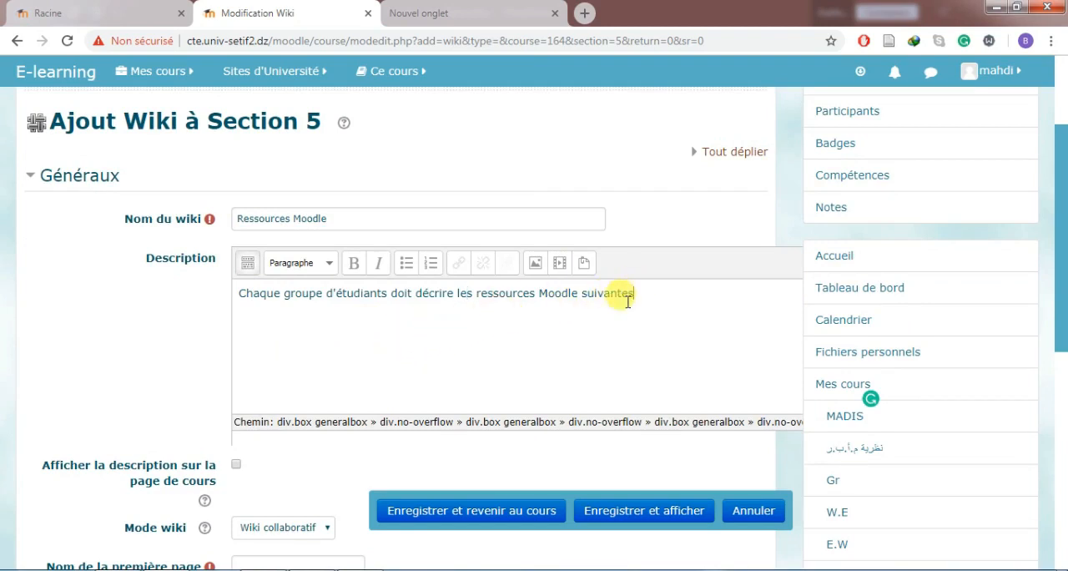
left_click(443, 412)
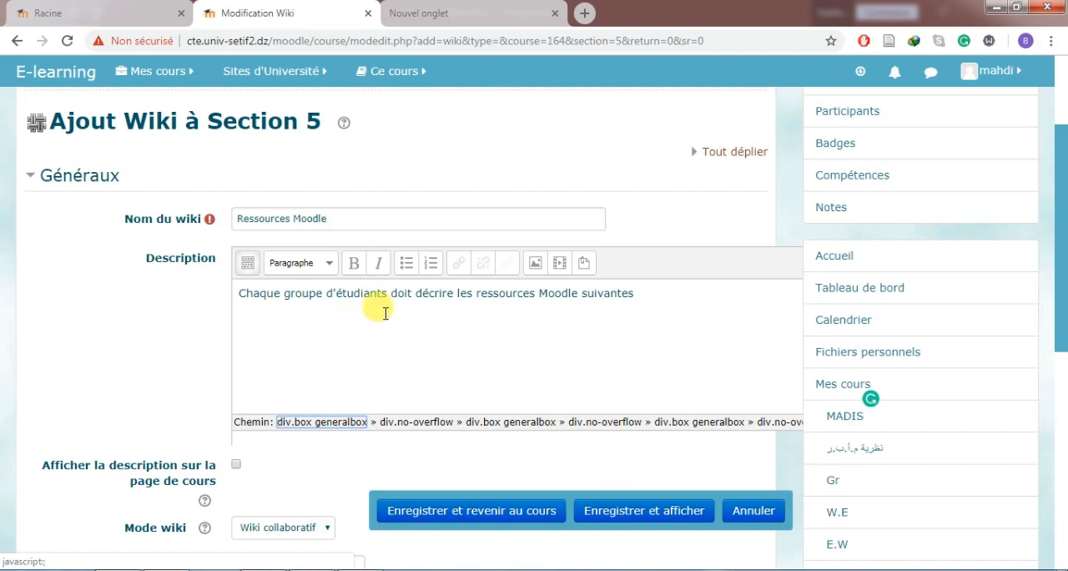
left_click(650, 307)
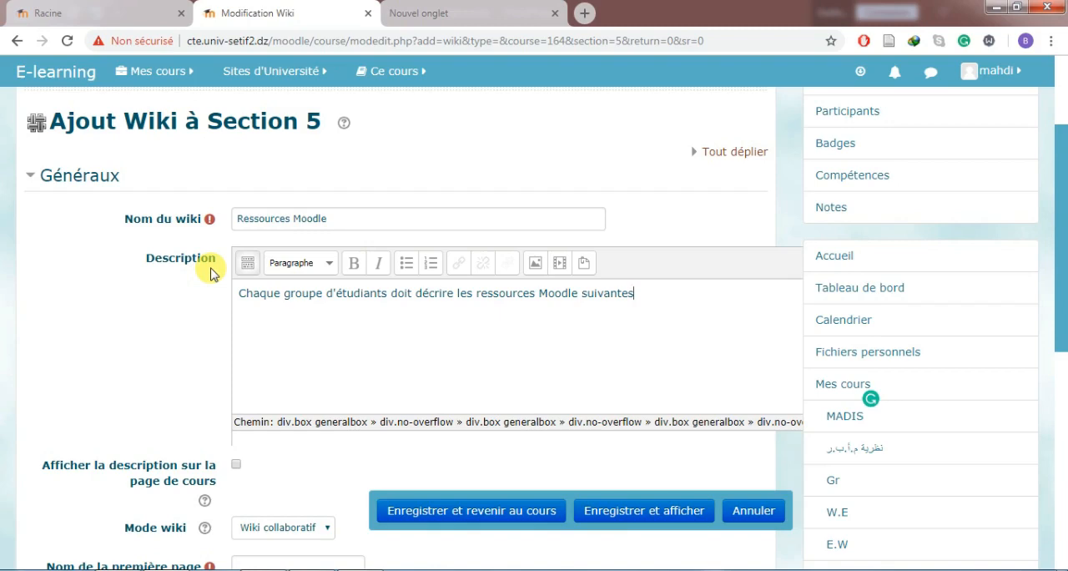
Choose Wiki collaboratif as the wiki mode for the Ressources Moodle wiki.
scroll(179, 295, "down", 2)
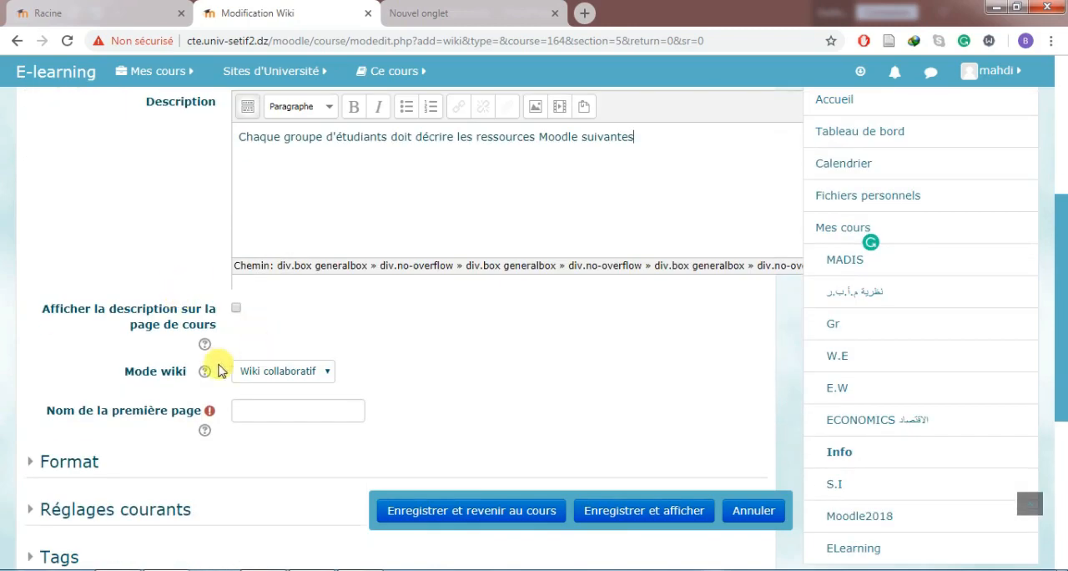
left_click(286, 374)
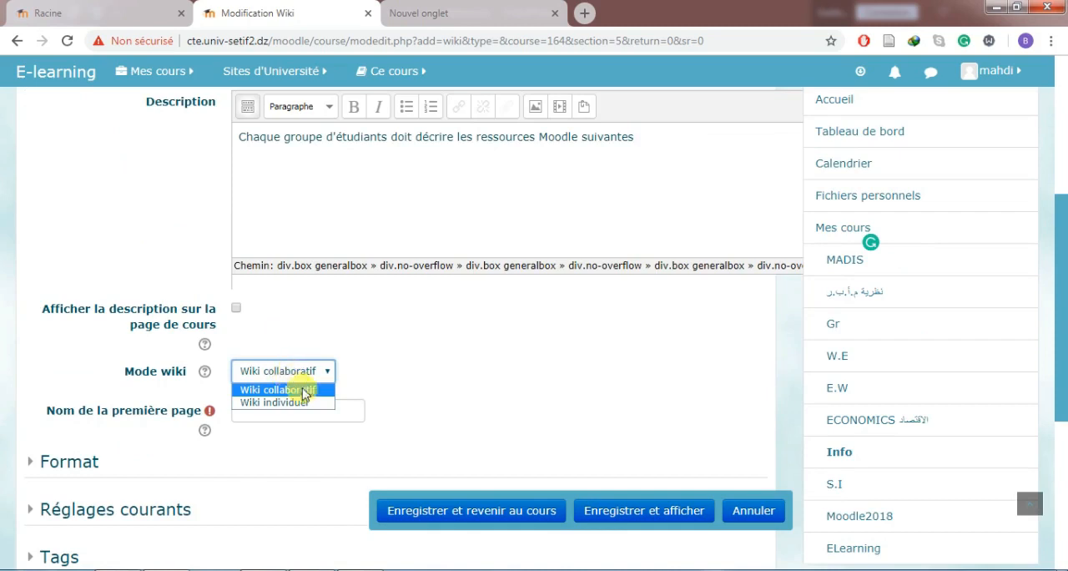
left_click(378, 400)
left_click(306, 376)
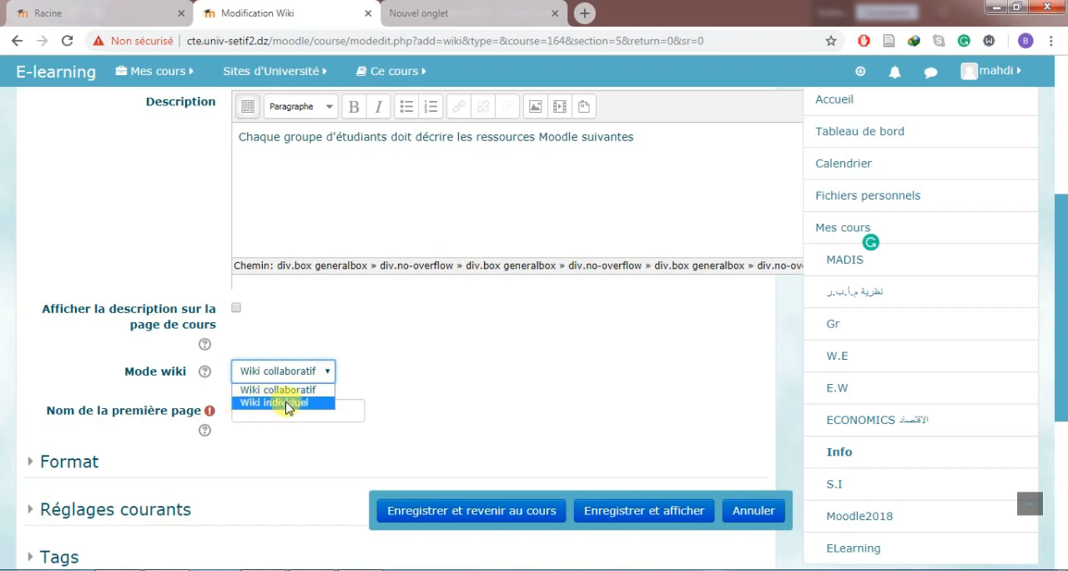
left_click(282, 390)
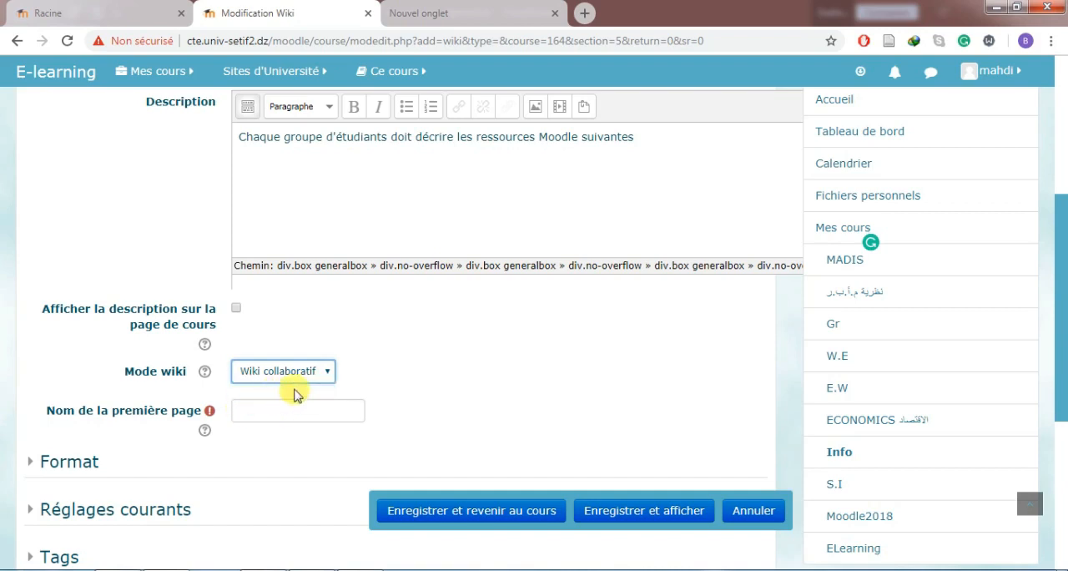
Name the wiki's first page "Première page", keeping the collaborative wiki mode.
left_click(297, 410)
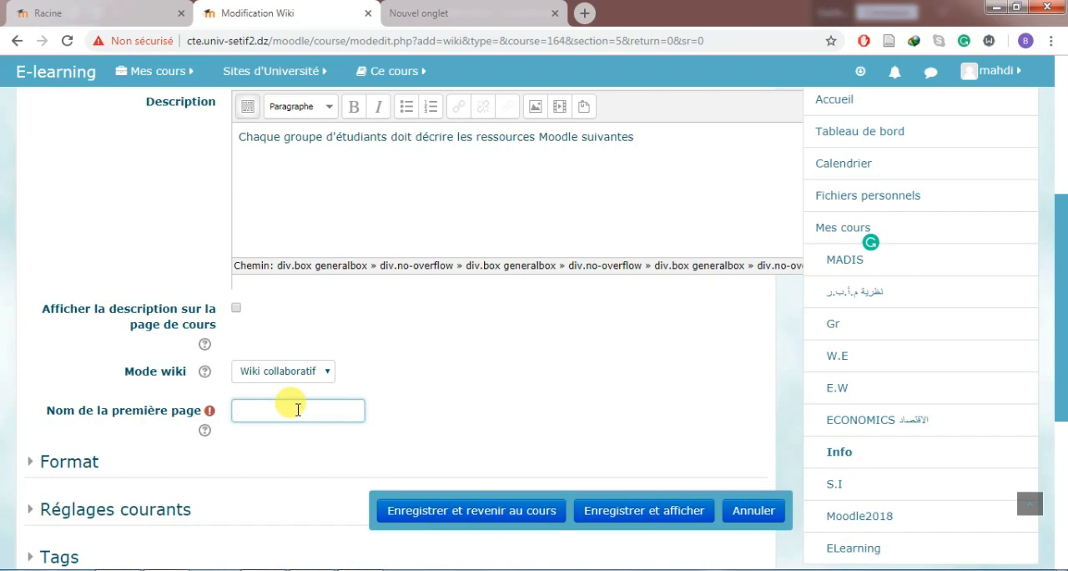
left_click(281, 372)
left_click(282, 386)
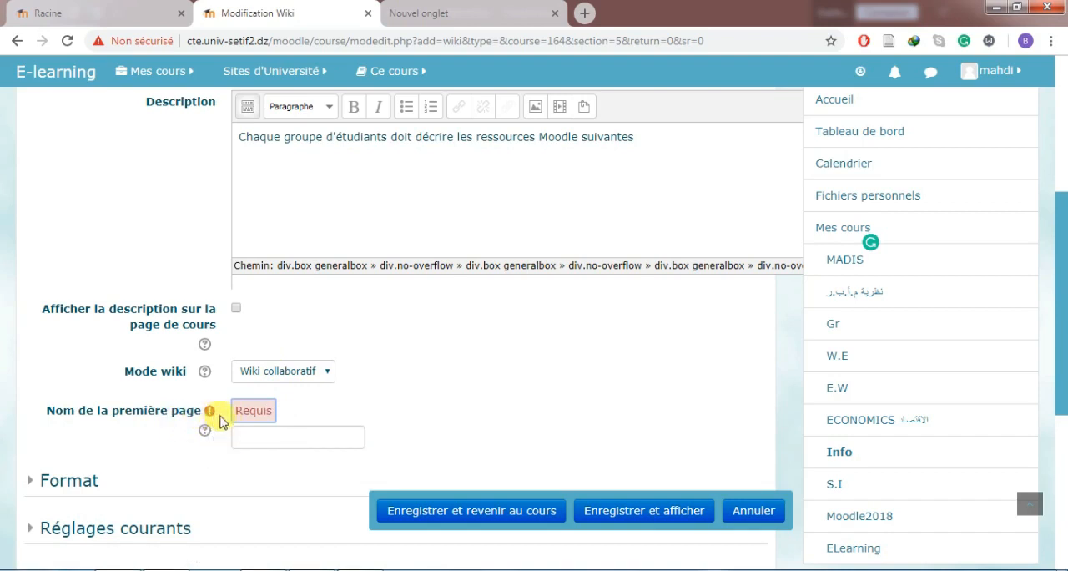
left_click(267, 435)
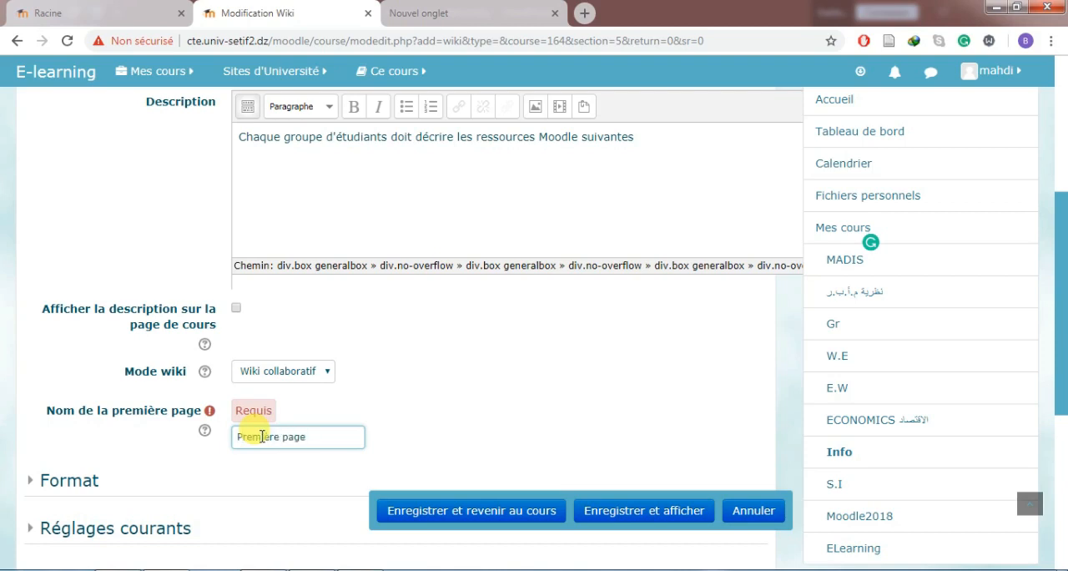
Expand the wiki's Format settings and review the default format options.
left_click(74, 478)
scroll(81, 418, "down", 2)
left_click(81, 317)
scroll(100, 311, "down", 1)
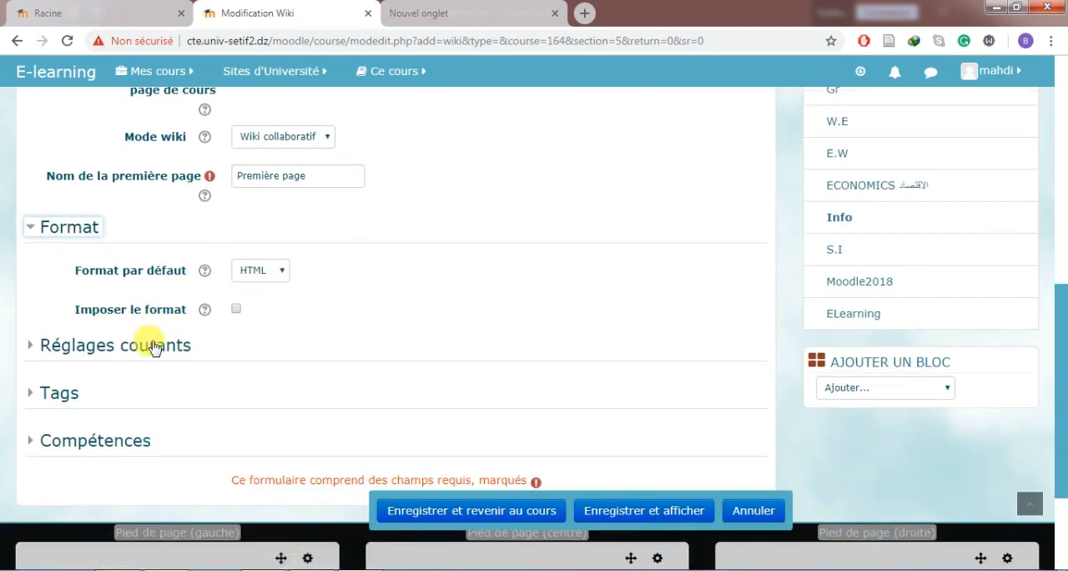
Set the wiki's group mode to Groupes séparés in the common settings, and save and display the activity.
left_click(155, 348)
scroll(159, 338, "down", 2)
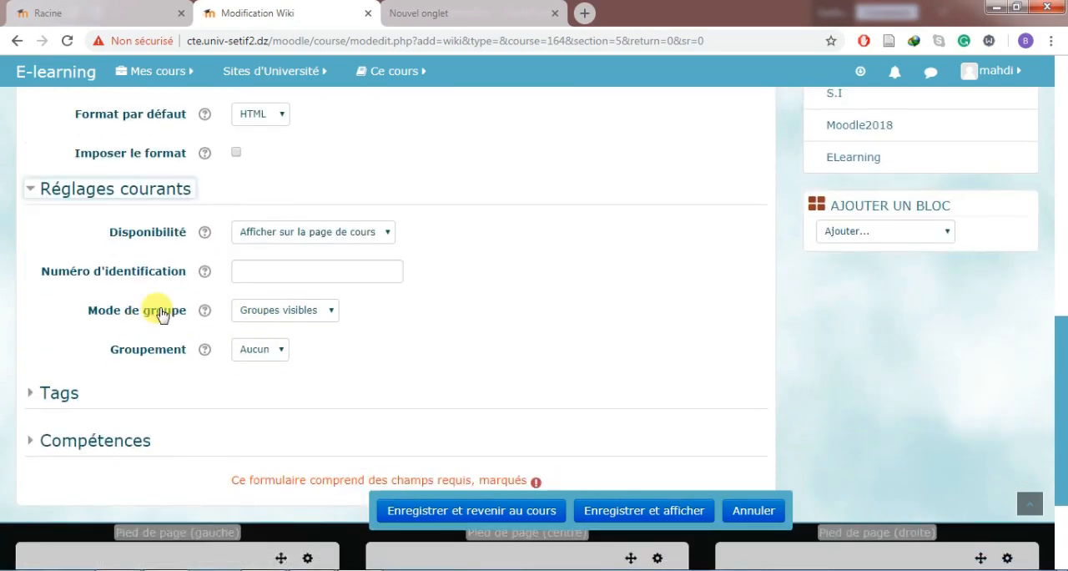
left_click(277, 310)
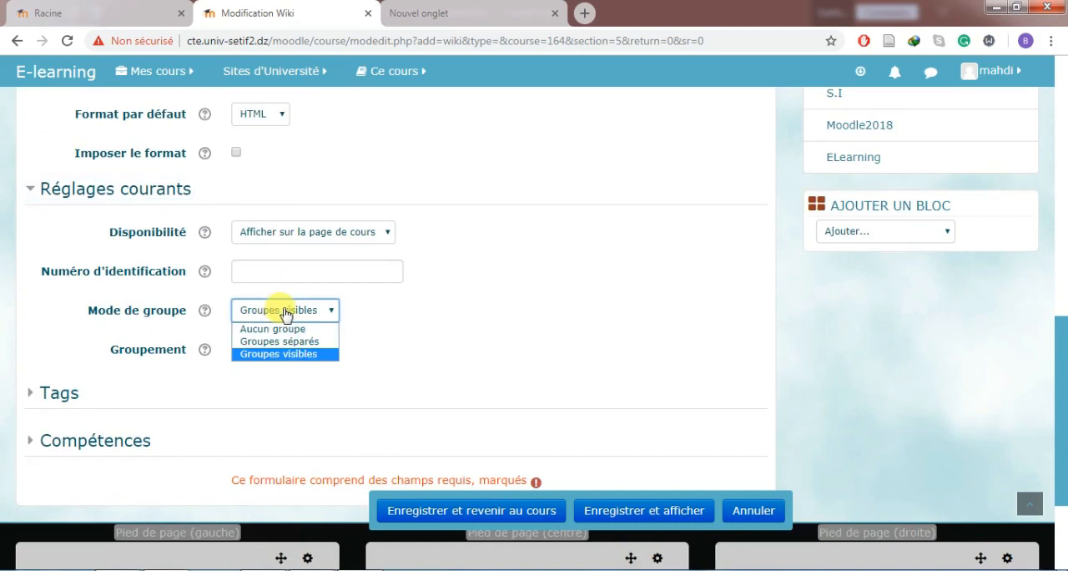
left_click(300, 341)
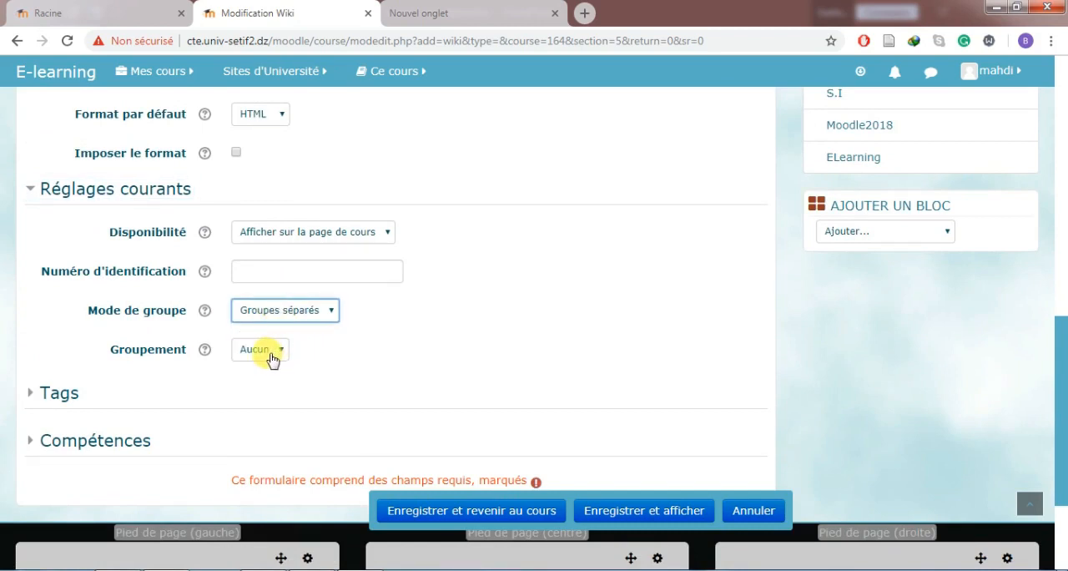
left_click(659, 510)
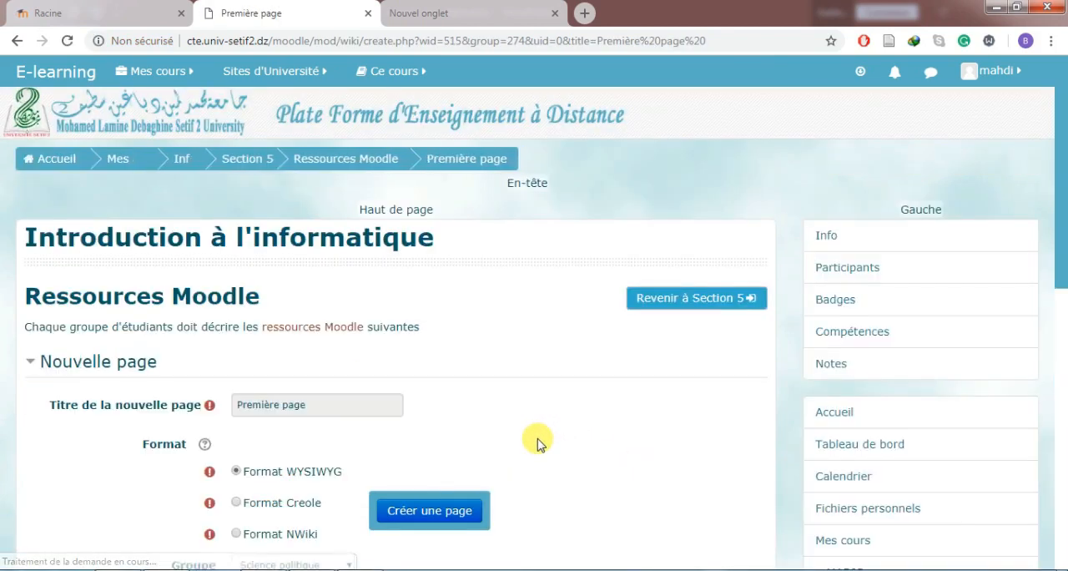
Create the wiki page "Première page" in WYSIWYG format for the group Droit.
scroll(537, 442, "down", 2)
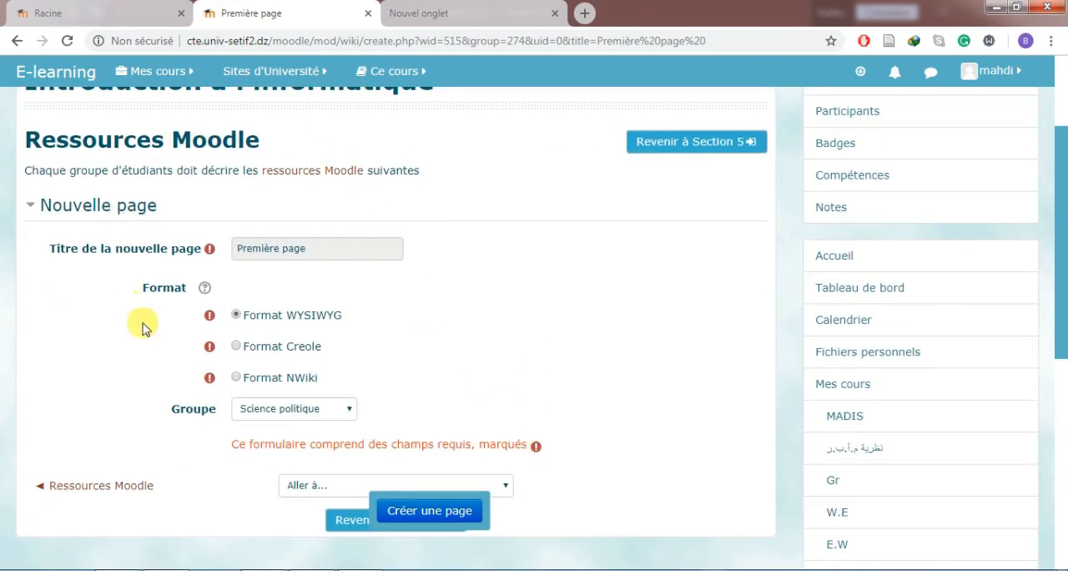
left_click(155, 71)
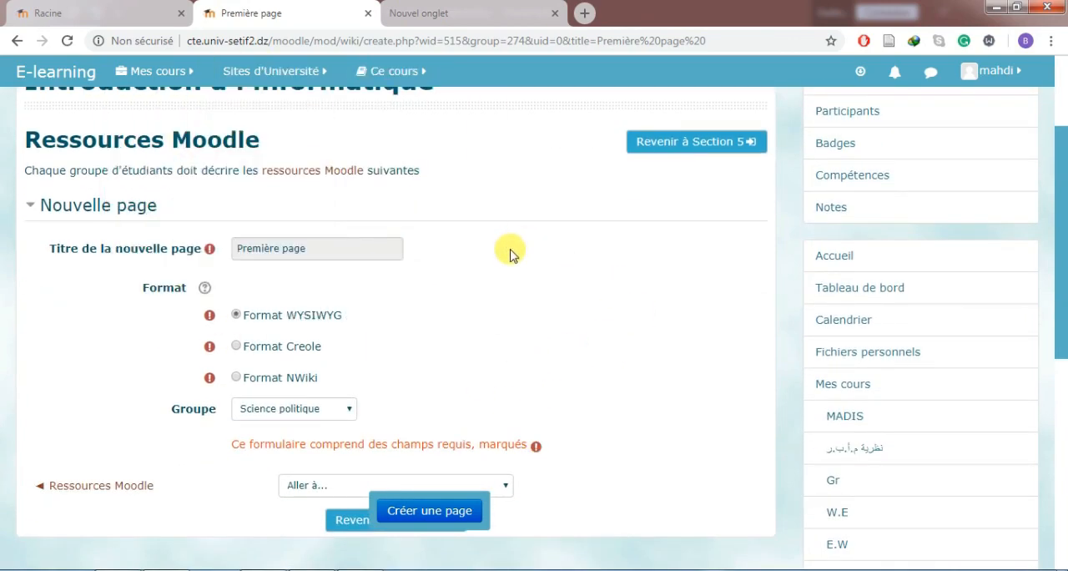
scroll(520, 256, "up", 1)
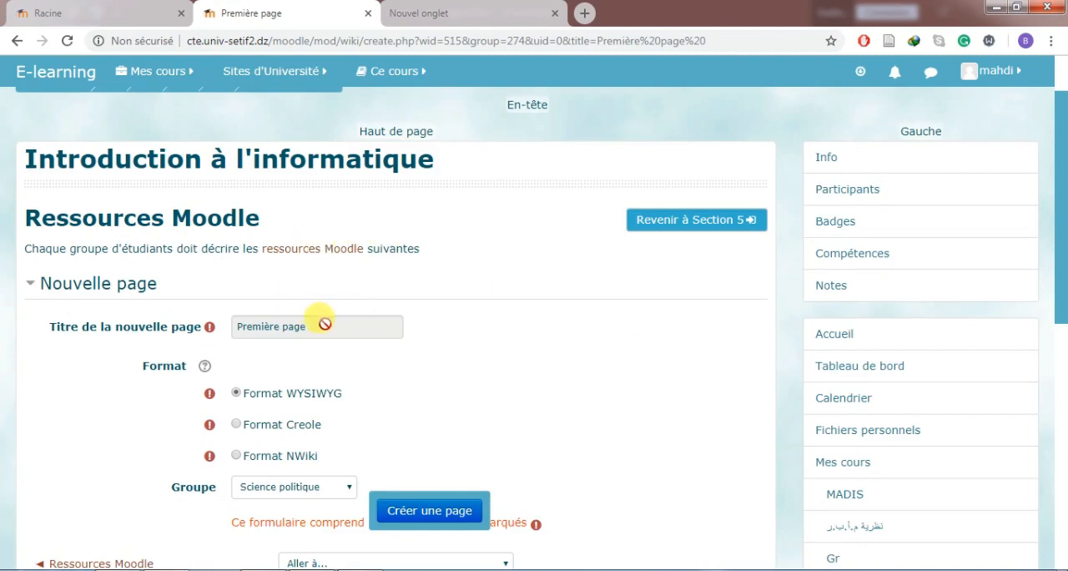
scroll(325, 323, "down", 2)
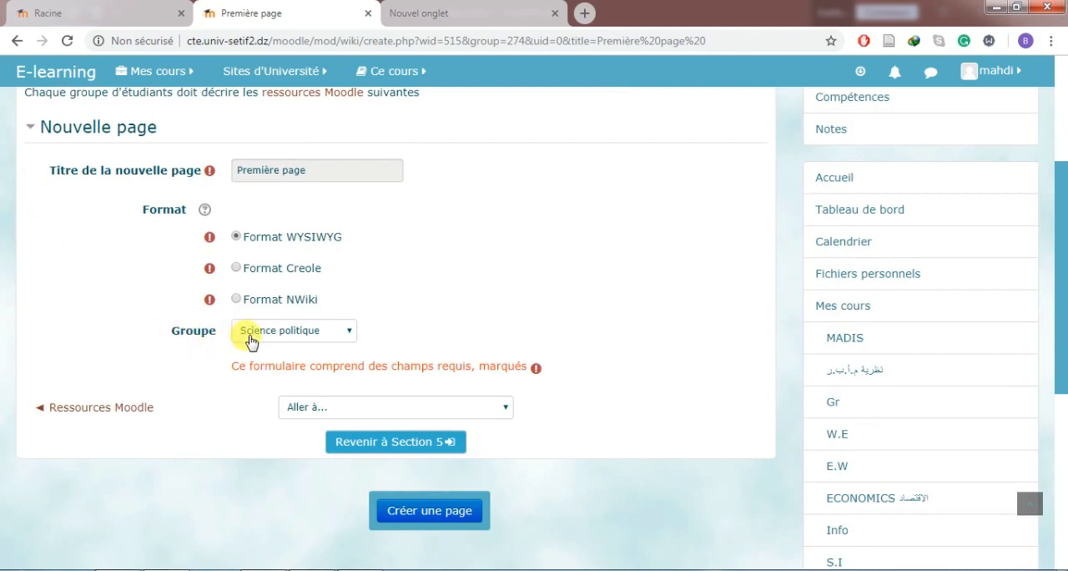
left_click(254, 336)
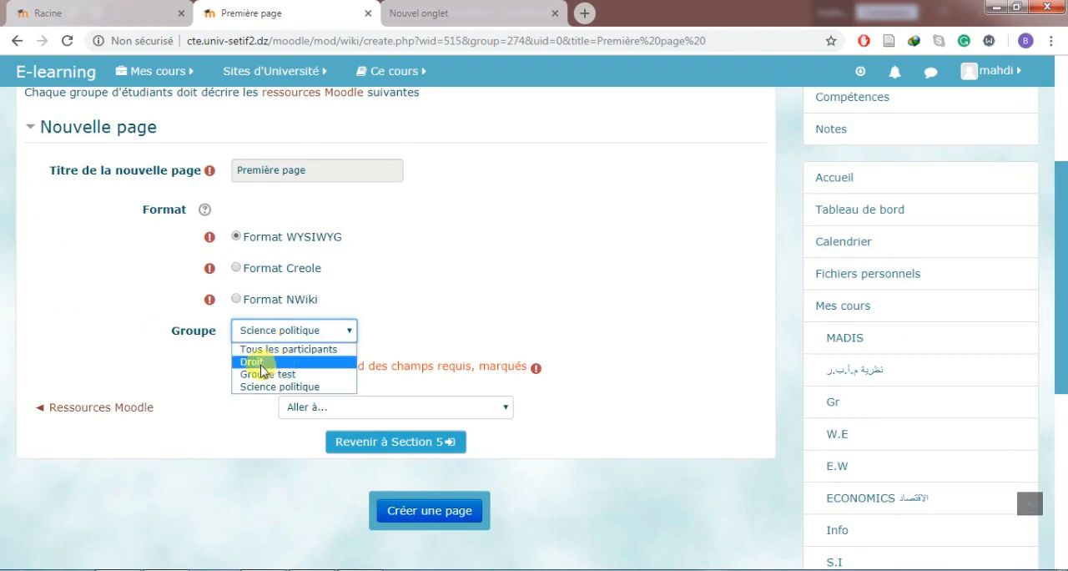
left_click(271, 363)
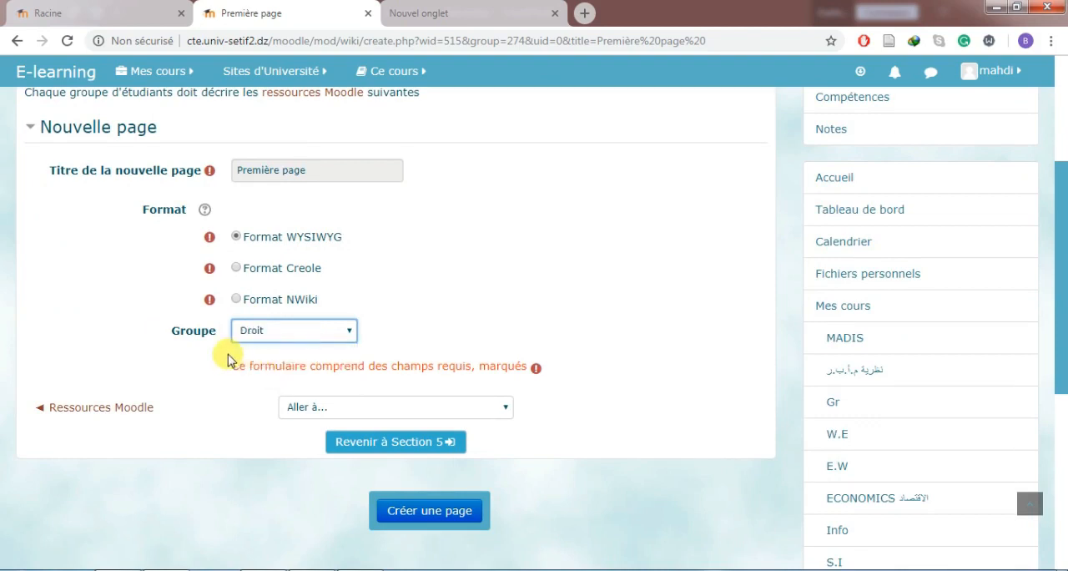
left_click(458, 510)
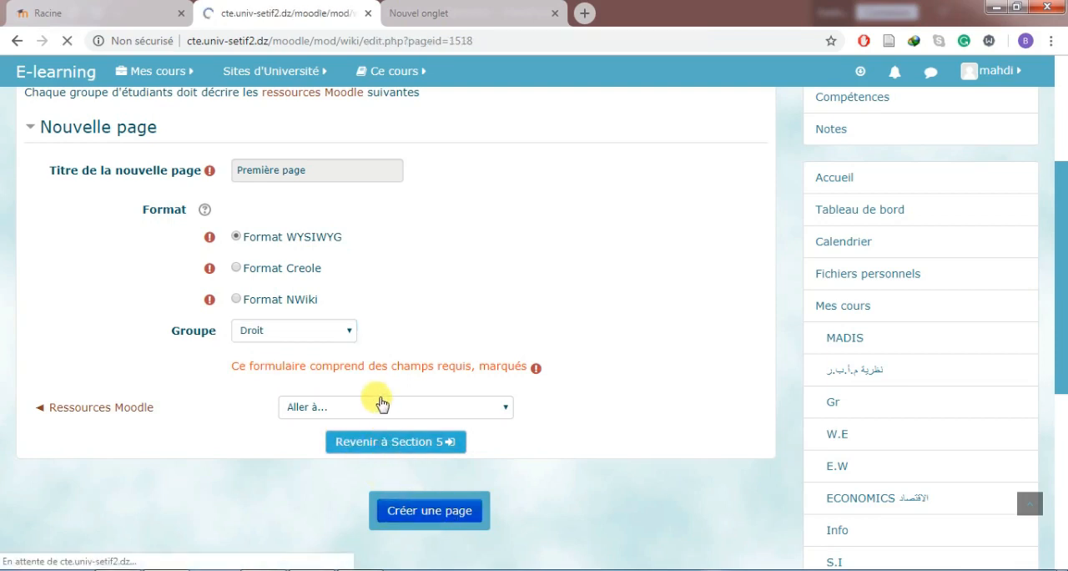
Paste the group's instructions into the page, covering the points Définition, Pourquoi l'utiliser ? and Comment insérer la ressource Livre.
scroll(373, 399, "down", 2)
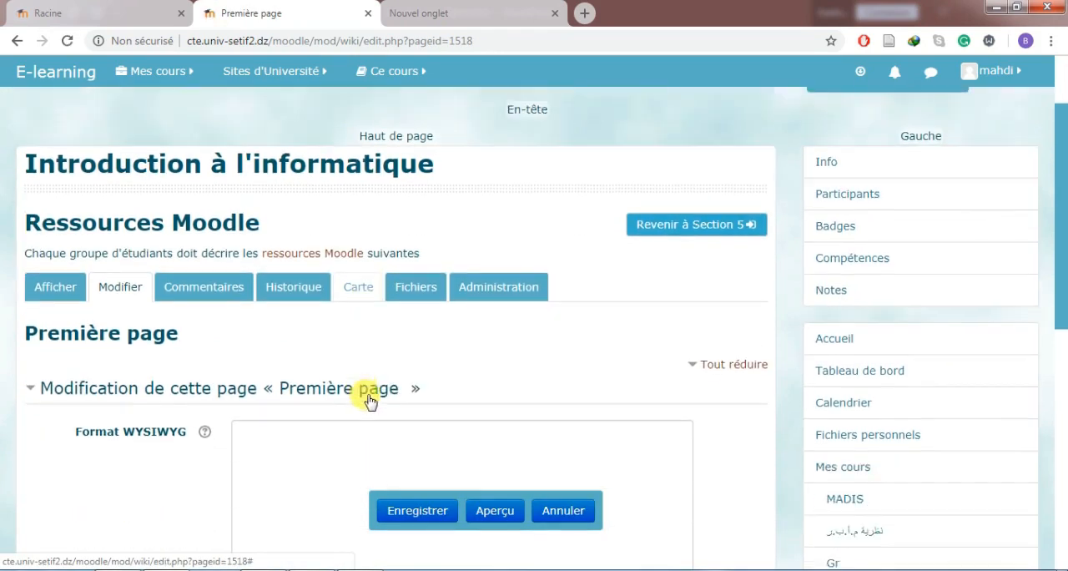
scroll(356, 401, "down", 1)
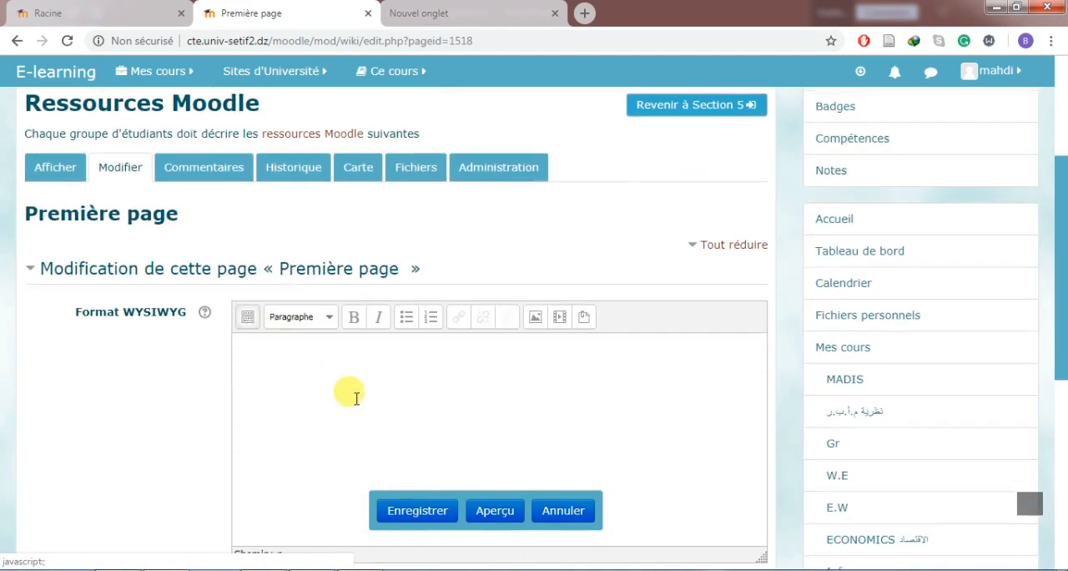
left_click(377, 399)
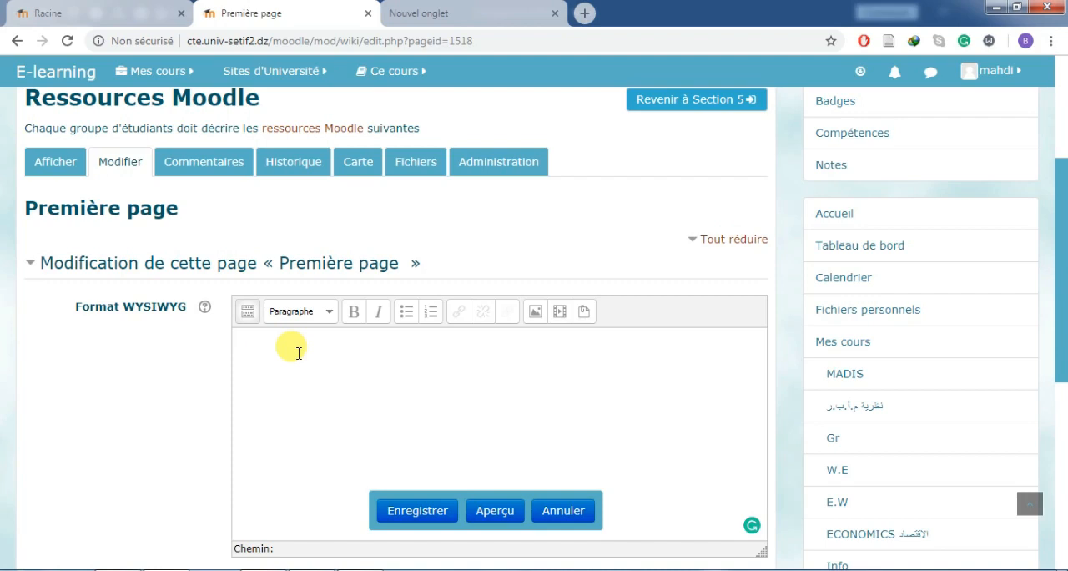
type("Les étudiants de ce groupe doivent travailler sur la ressource livre suivant les points suivants :  Définition Pourquoi l’utiliser ? Comment insérer la ressource Livre")
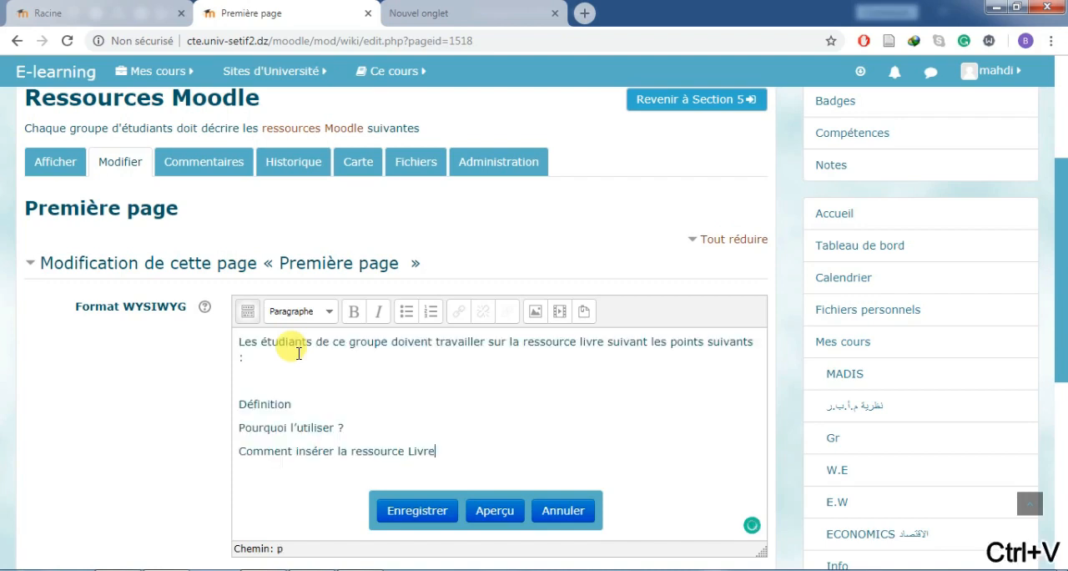
Make the word "livre" bold in the first sentence of the page's instructions.
left_click(239, 340)
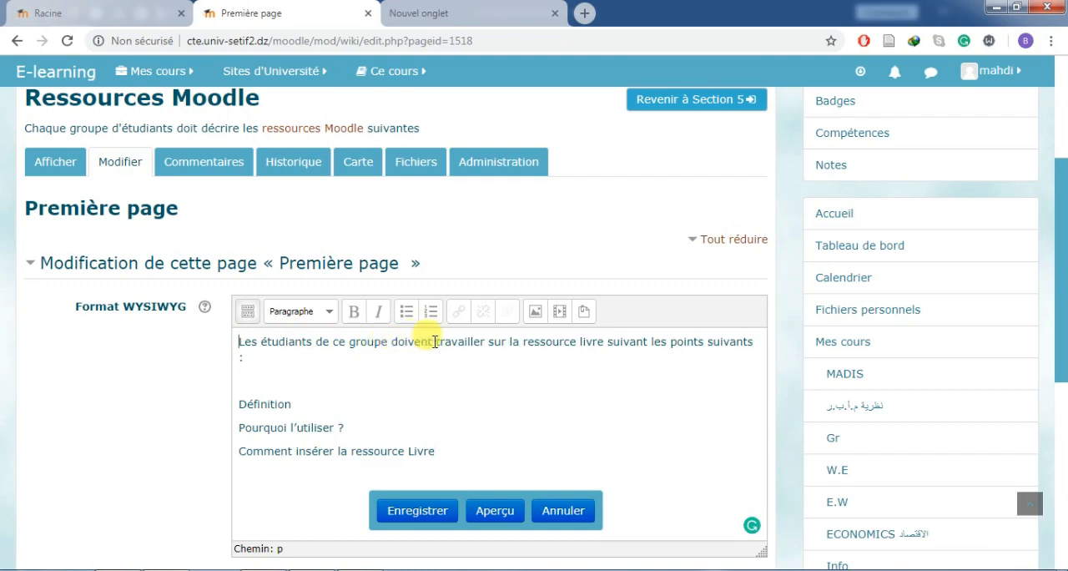
double_click(593, 341)
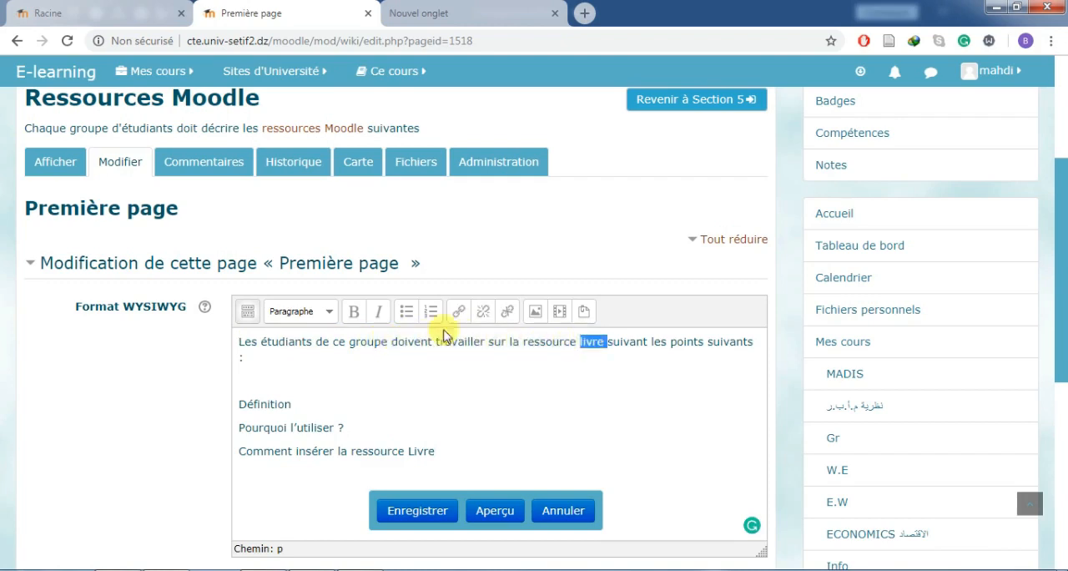
left_click(354, 312)
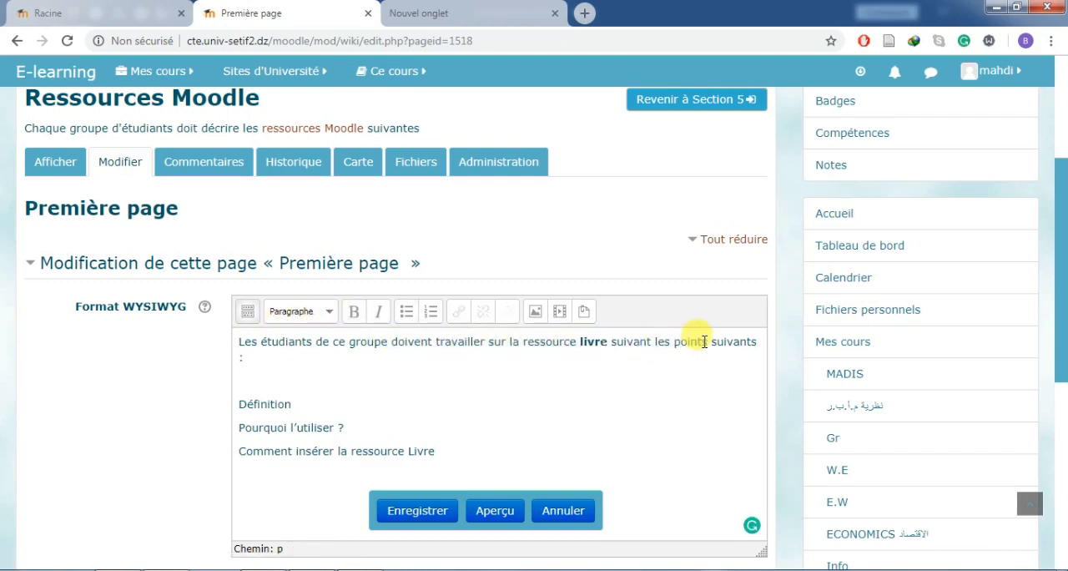
left_click(378, 383)
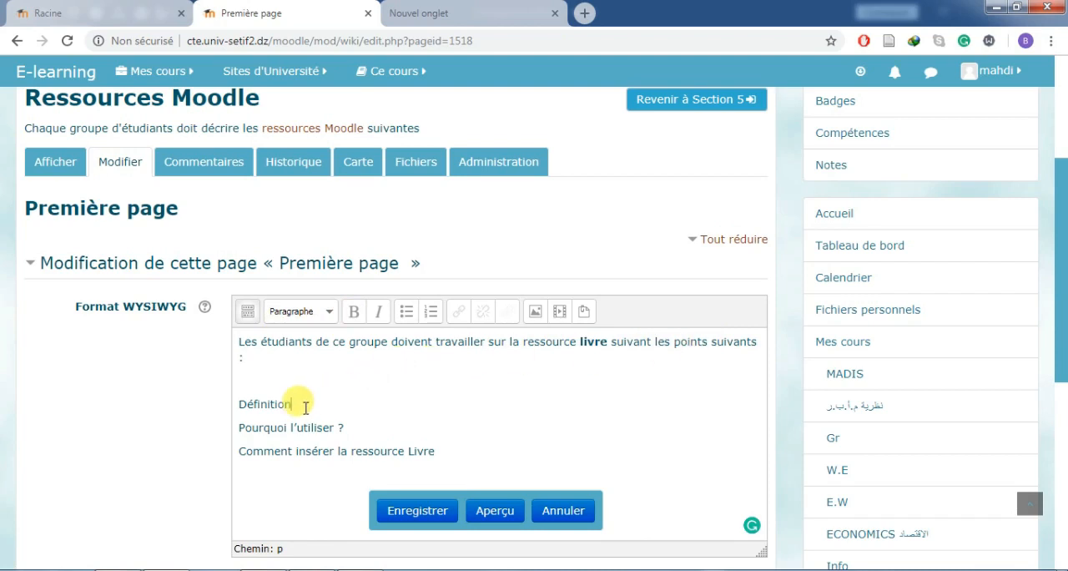
left_click_drag(305, 407, 236, 403)
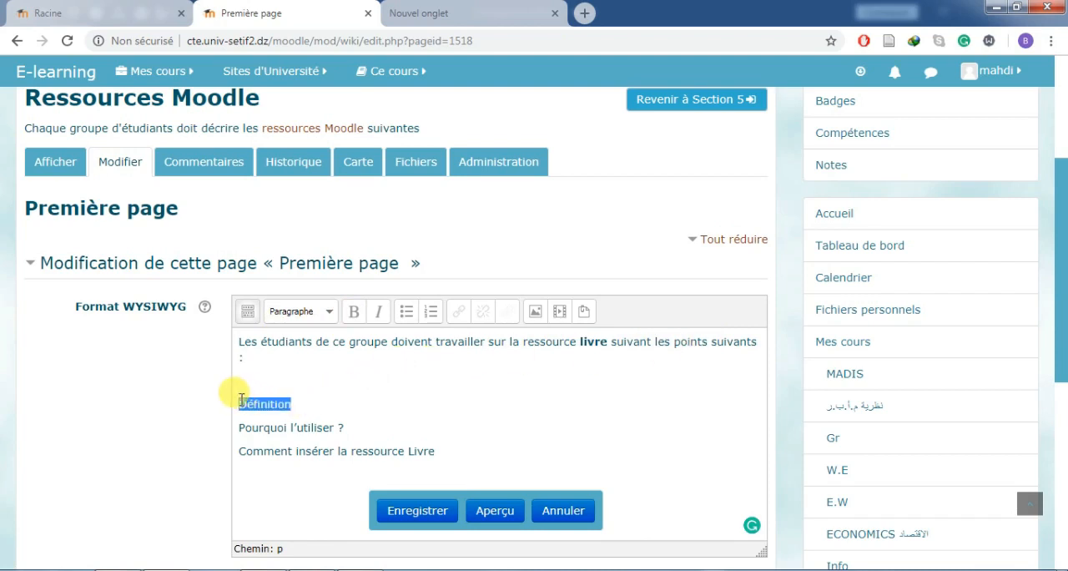
left_click(288, 397)
triple_click(308, 427)
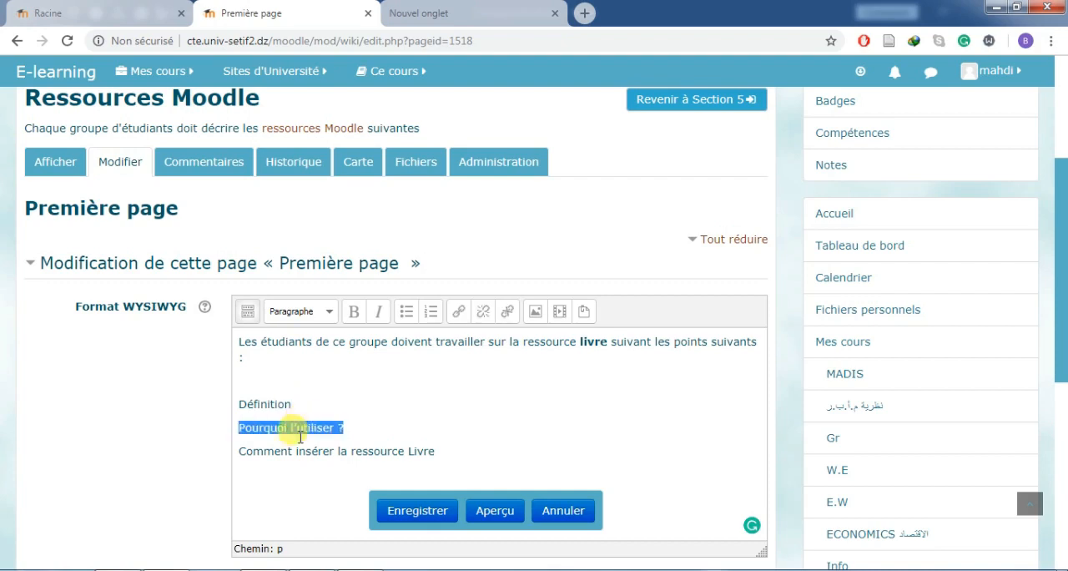
triple_click(316, 450)
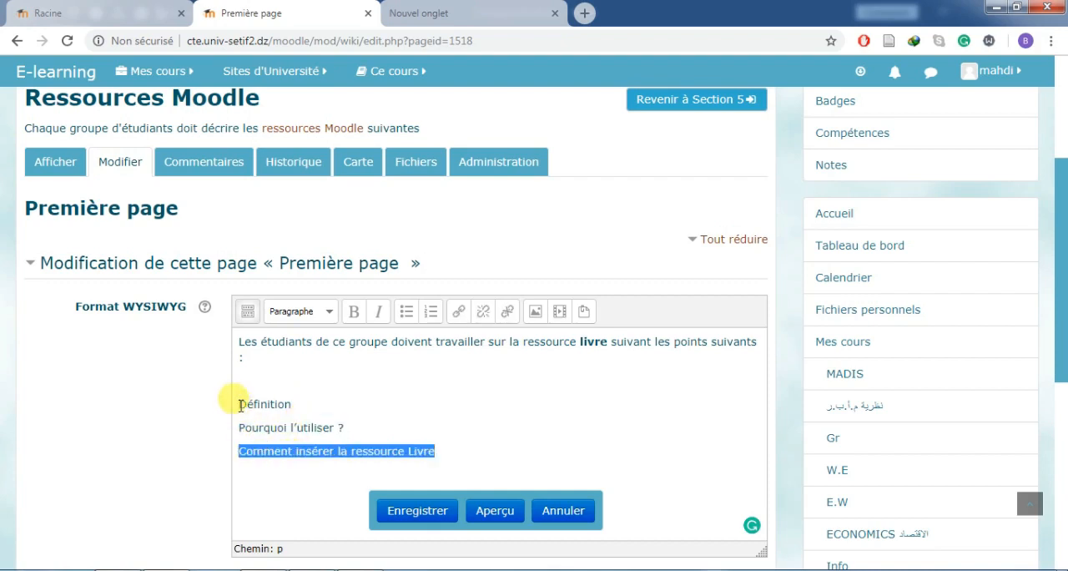
left_click(245, 419)
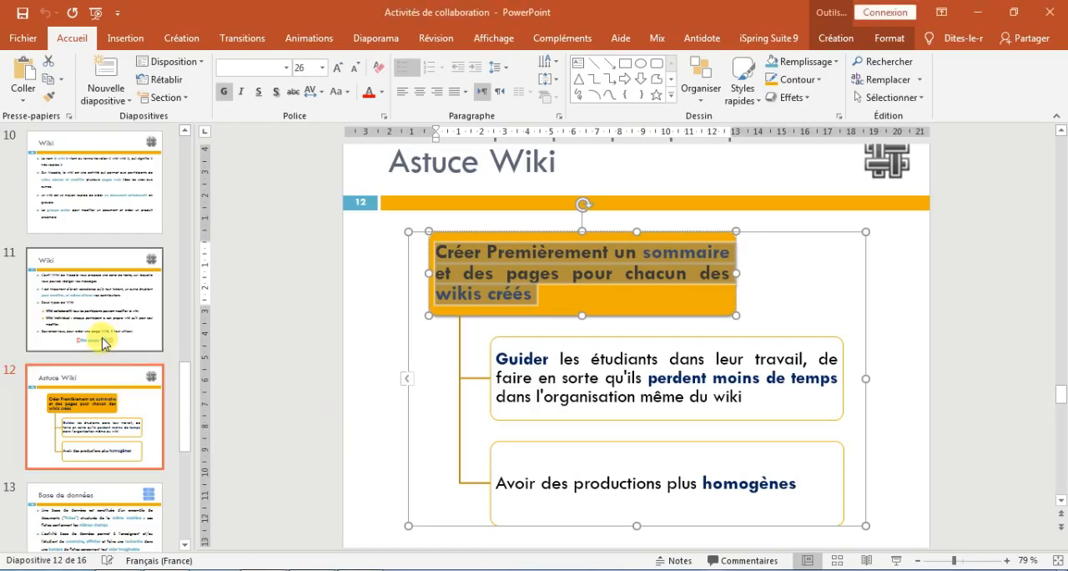
left_click(102, 334)
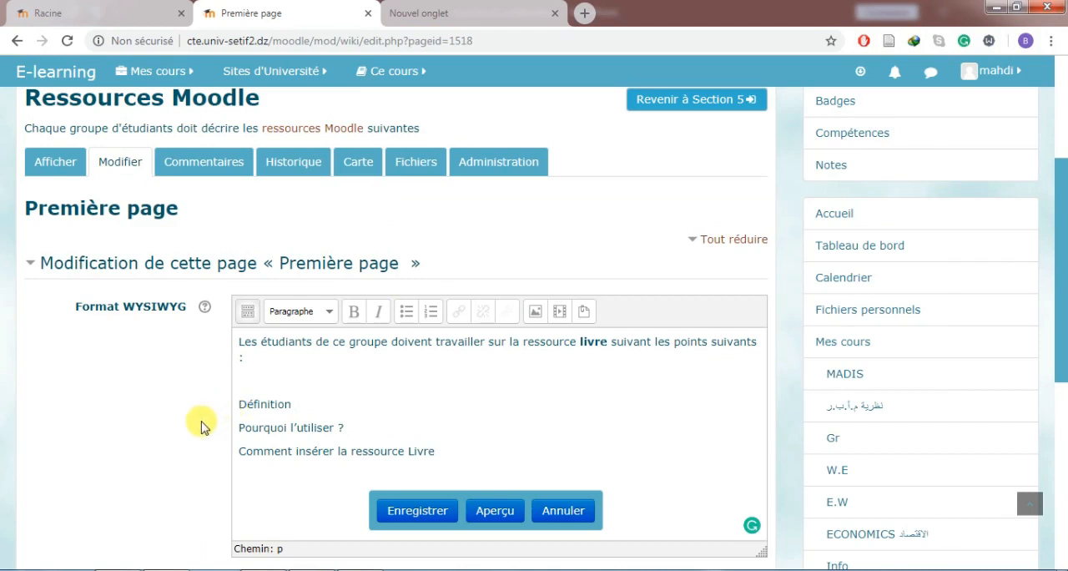
Turn the point Définition into a wiki page link by enclosing it in double square brackets, [[Définition]].
type("[[")
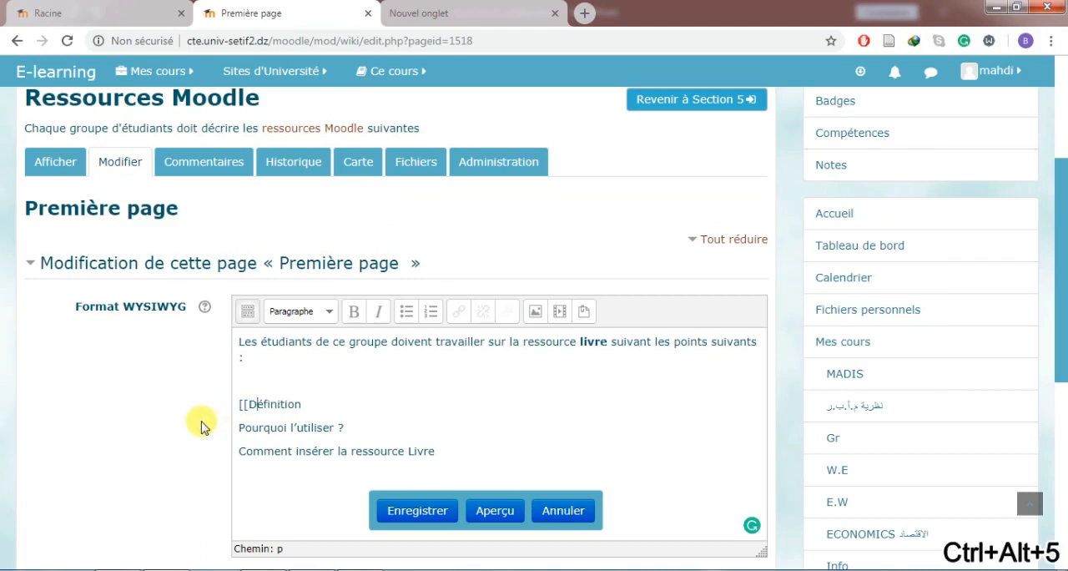
key("Right")
key("Right")
key("Right")
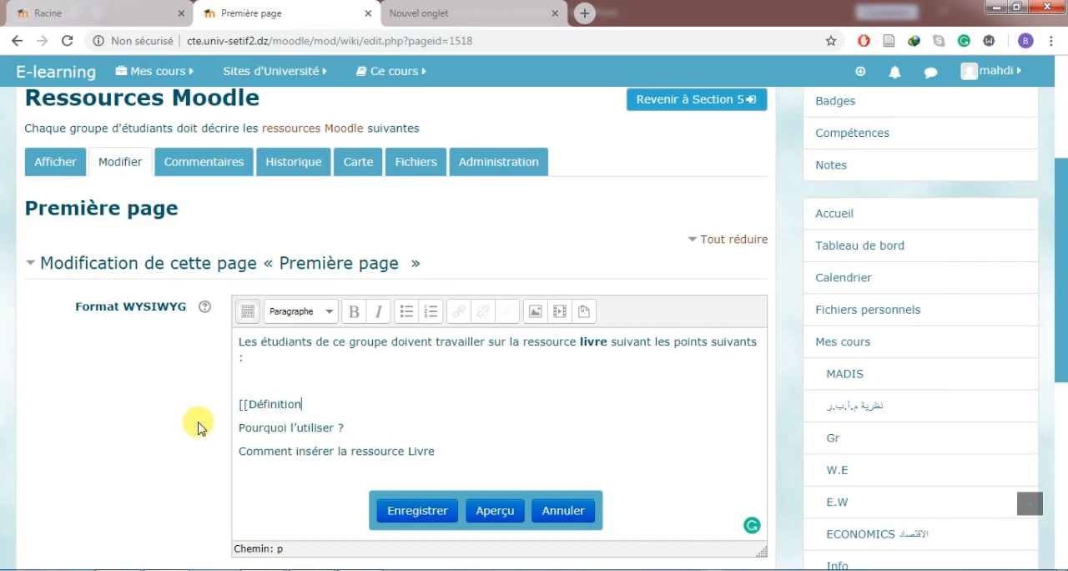
type("]")
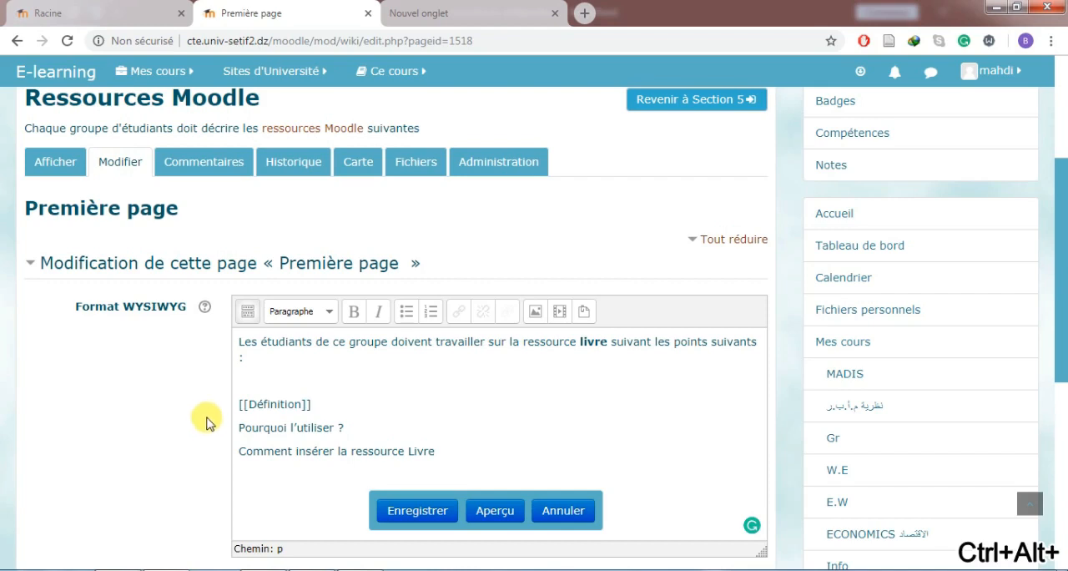
Enclose the second point in double square brackets as [[Pourquoi l'utiliser ?]], reusing the brackets around Définition.
left_click_drag(244, 404, 238, 405)
key("ctrl+c")
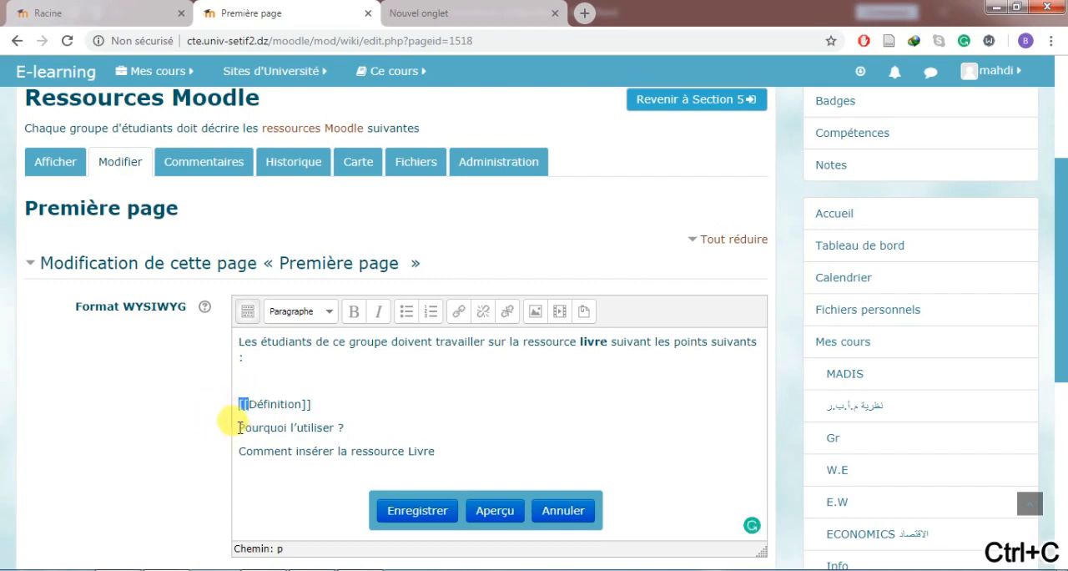
left_click(239, 427)
key("ctrl+v")
key("ctrl+v")
left_click_drag(312, 404, 302, 404)
key("ctrl+c")
left_click(385, 427)
key("ctrl+v")
Enclose the third point in double square brackets as [[Comment insérer la ressource Livre]].
left_click_drag(248, 427, 231, 433)
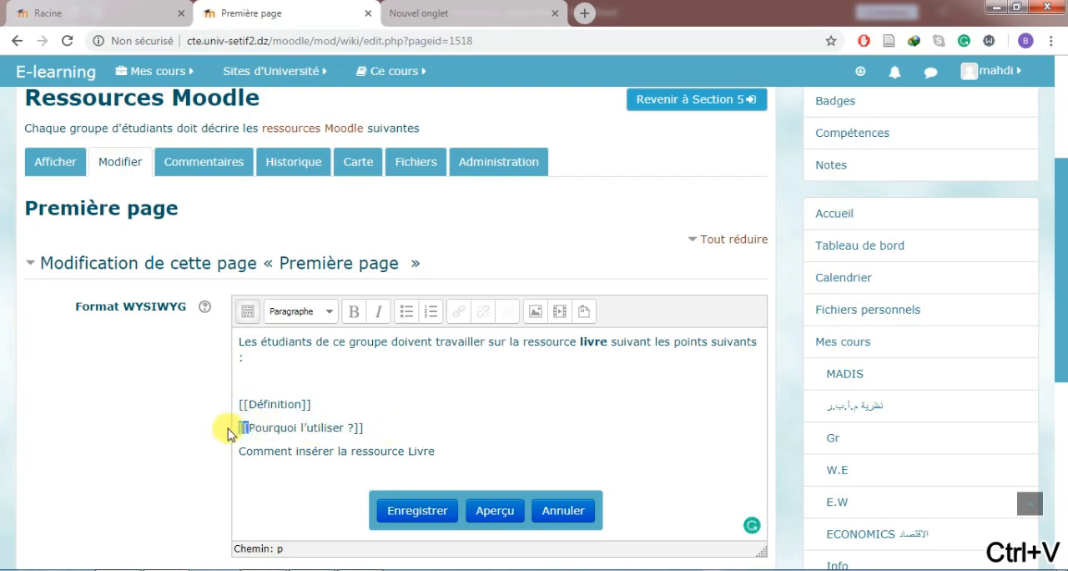
key("ctrl+c")
left_click(238, 451)
key("ctrl+v")
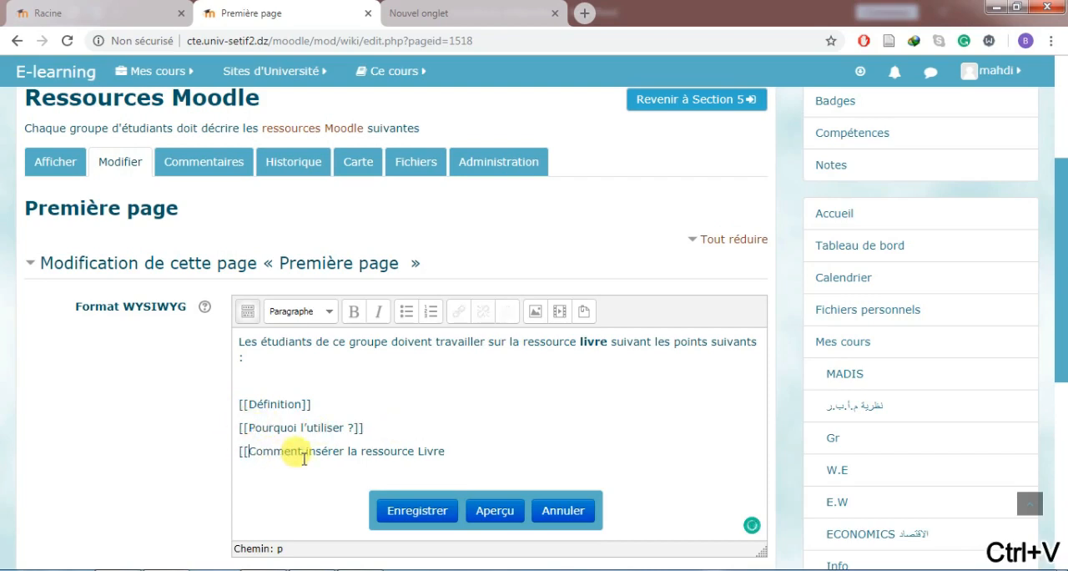
left_click_drag(364, 427, 354, 428)
key("ctrl+c")
left_click(444, 451)
key("ctrl+v")
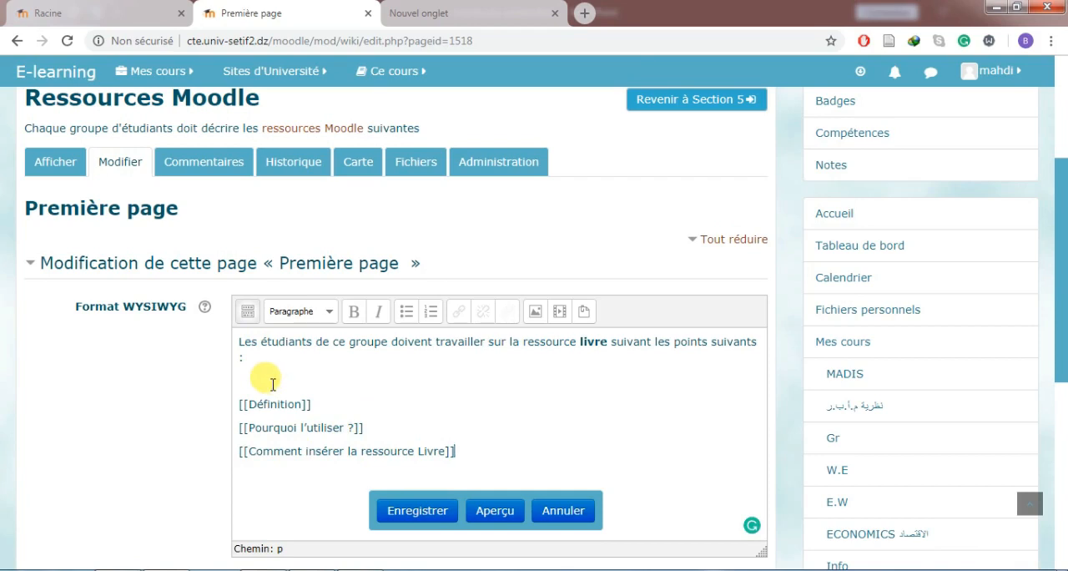
Save the Droit group's Première page with its three bracketed page links.
left_click_drag(311, 404, 235, 404)
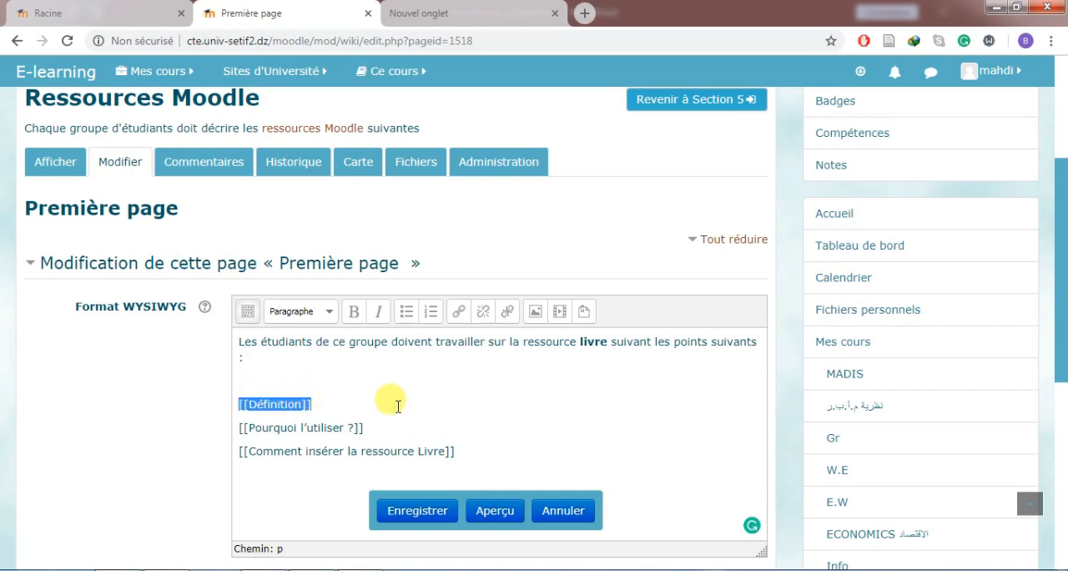
left_click_drag(366, 427, 210, 420)
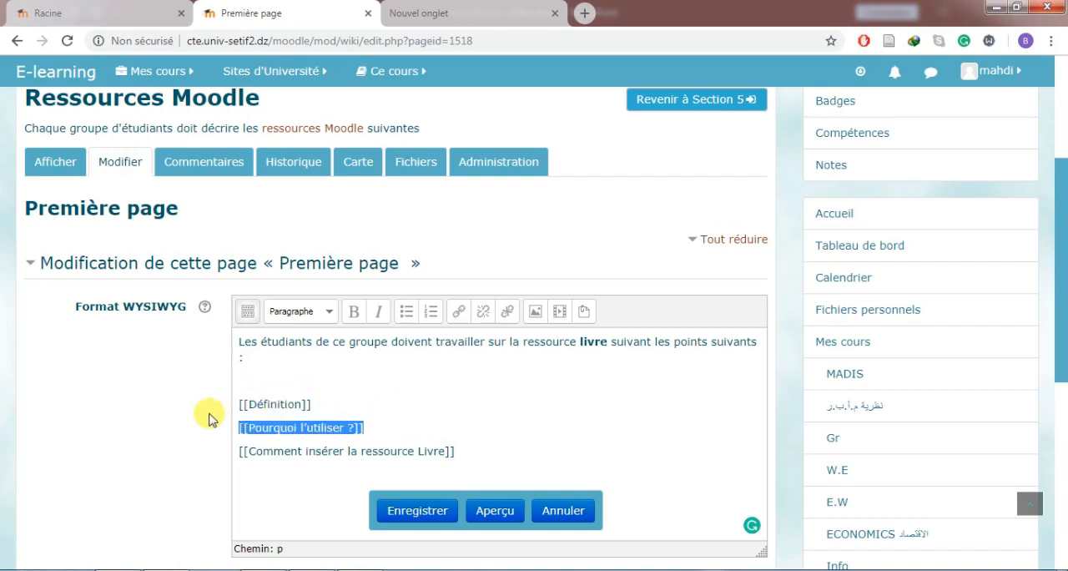
left_click(417, 511)
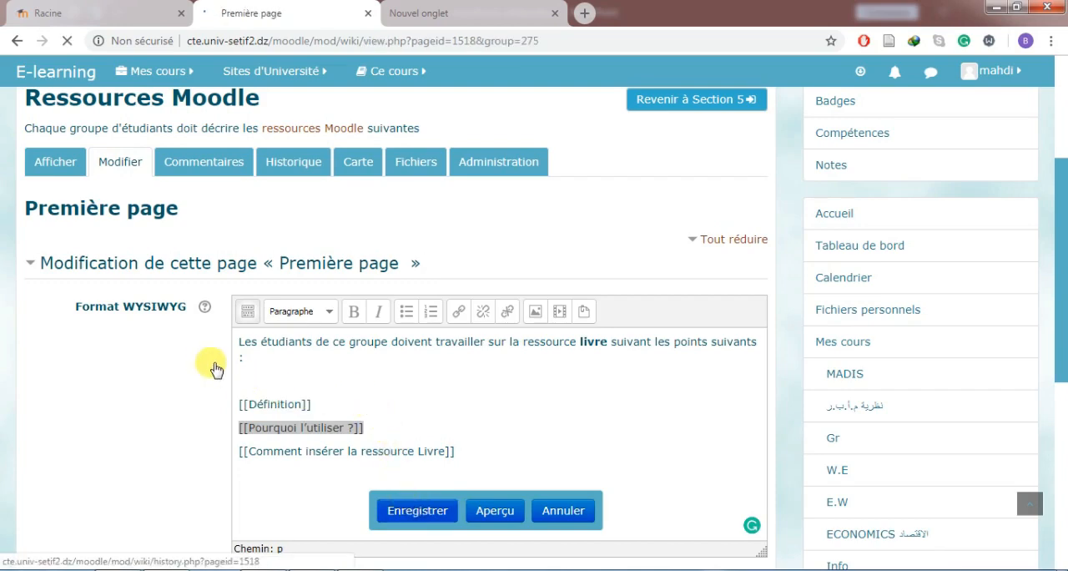
Switch to the group Science politique and create its page "Première page" in WYSIWYG format.
scroll(225, 359, "down", 2)
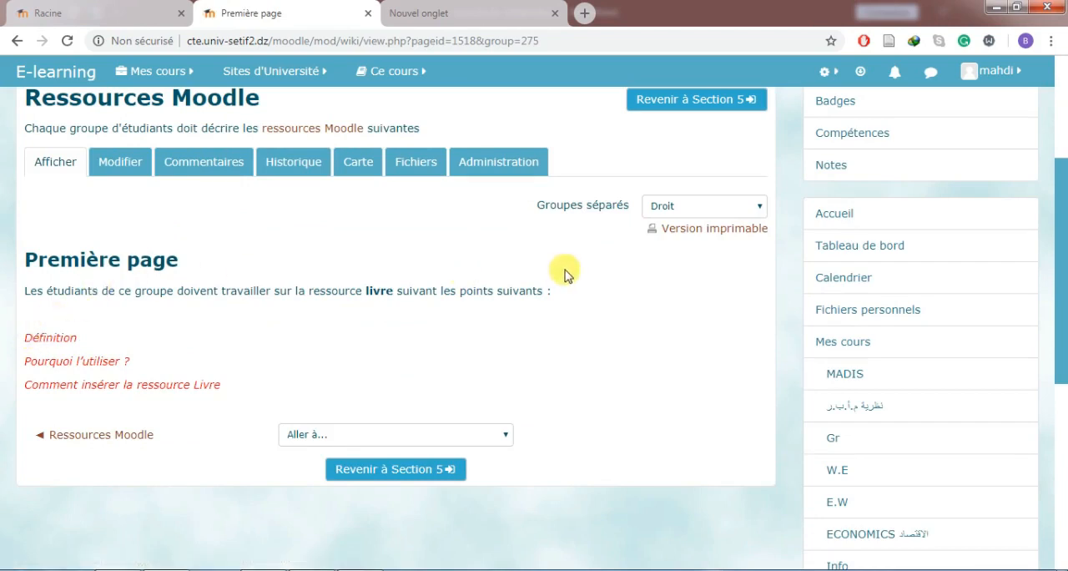
left_click(702, 208)
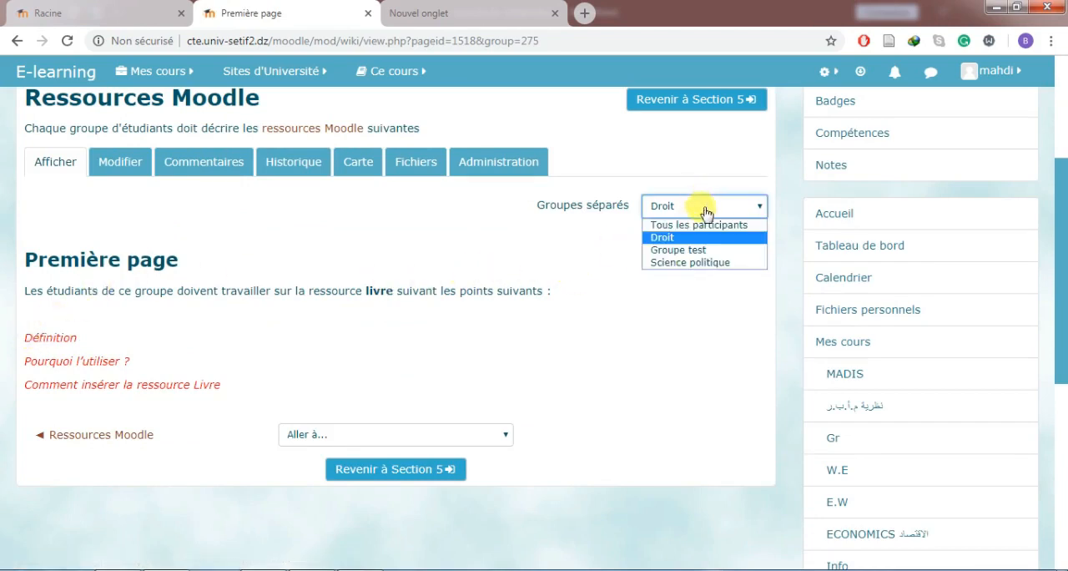
left_click(718, 262)
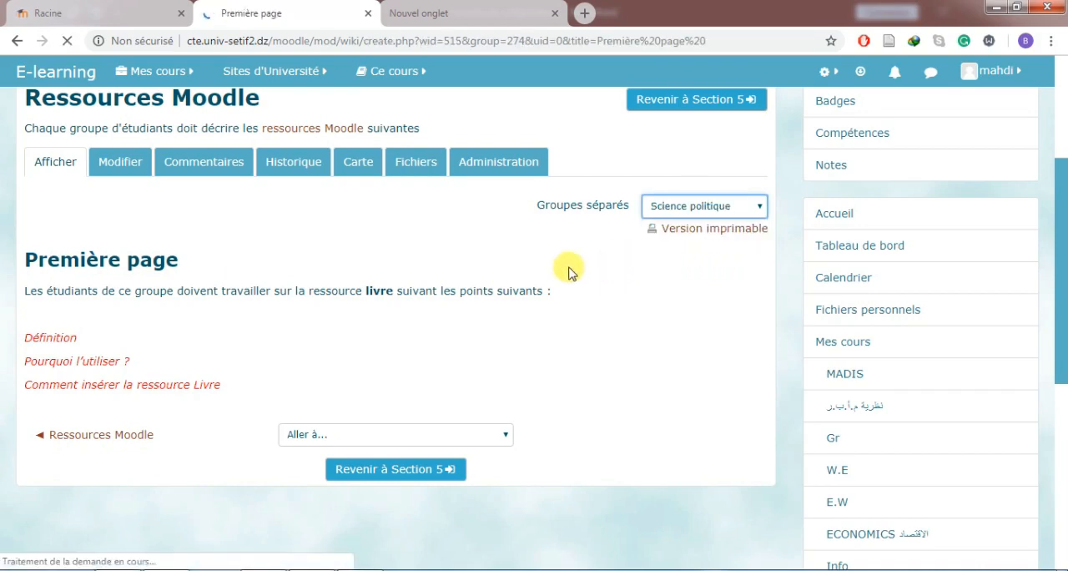
scroll(378, 285, "down", 1)
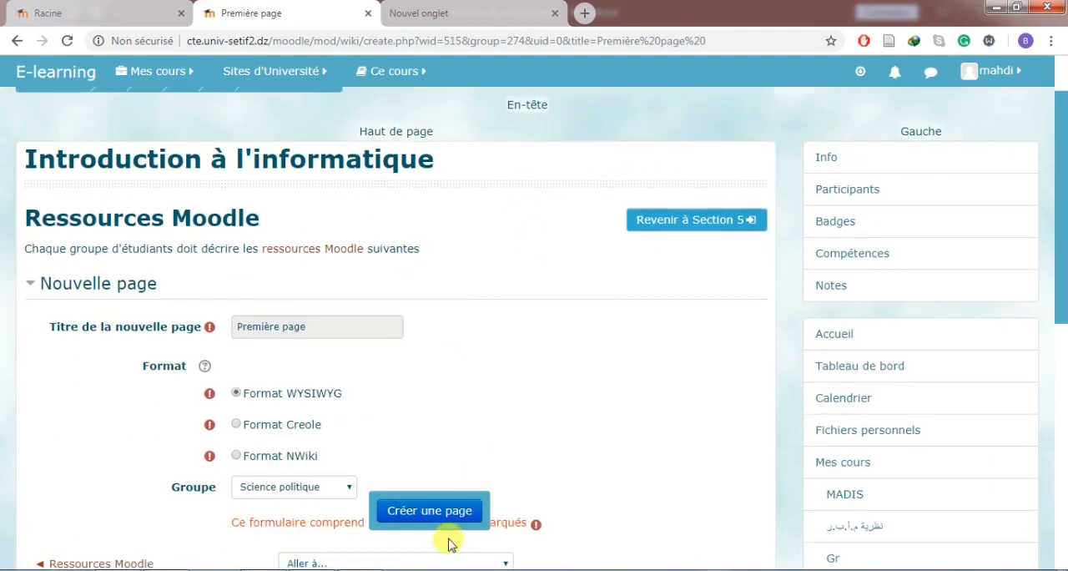
left_click(450, 509)
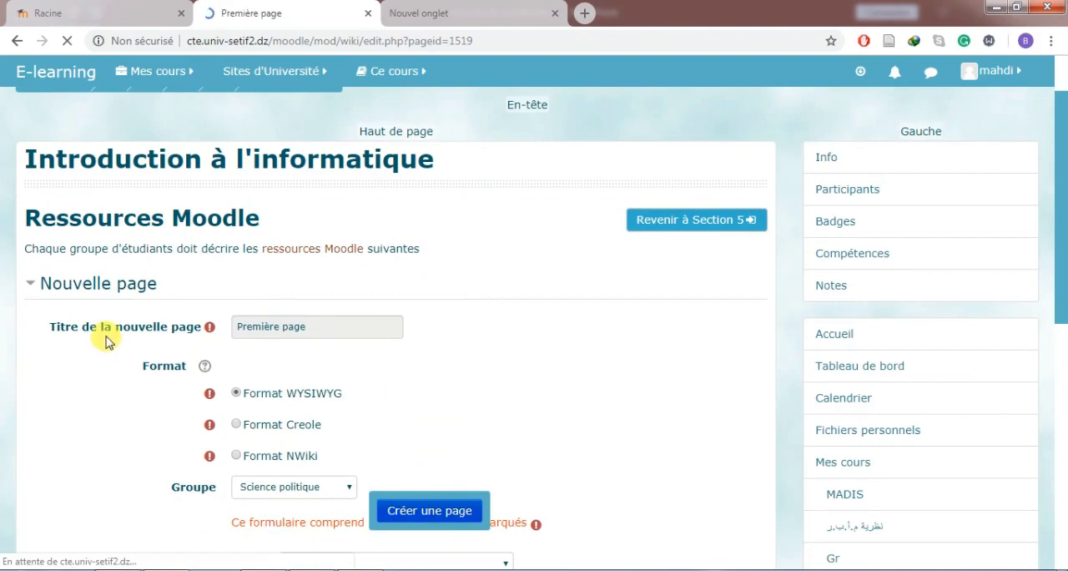
Write the page's opening sentence "Les étudiants de groupe doivent définir la ressource URL suivant ces points:".
scroll(109, 339, "down", 4)
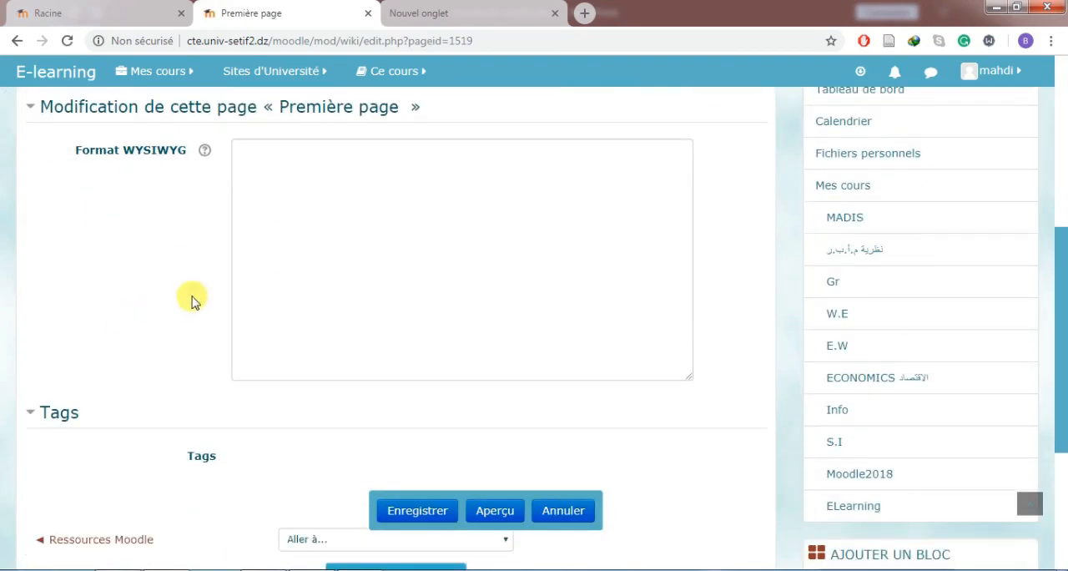
left_click(360, 247)
key("ctrl+v")
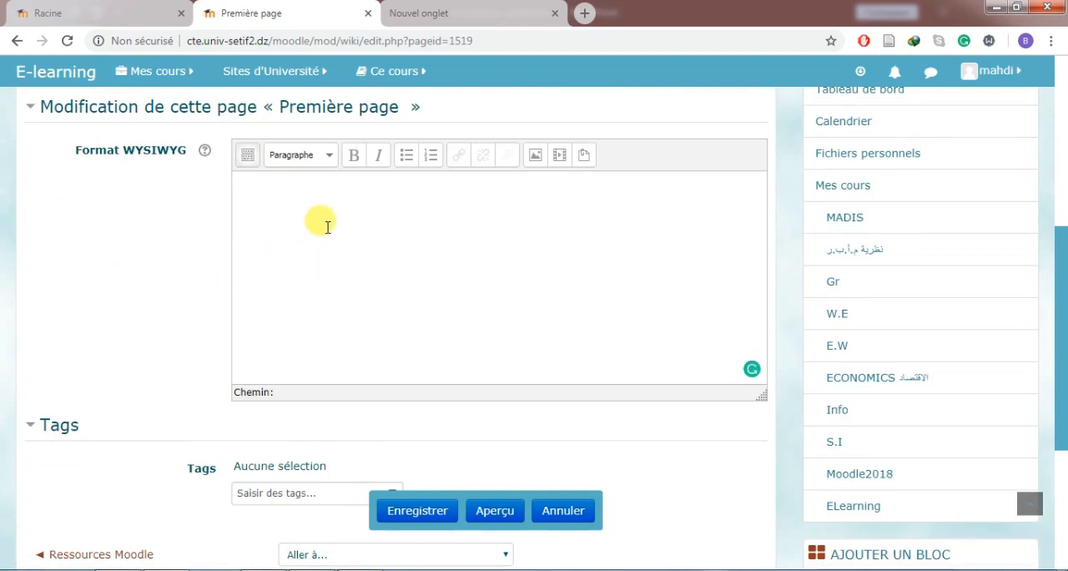
type("Les étudia")
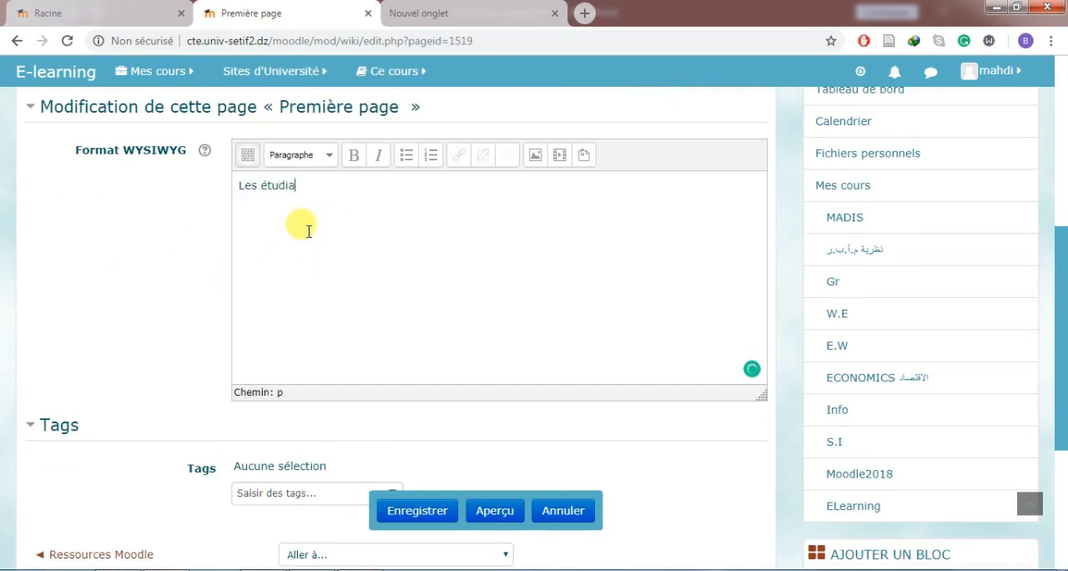
type("nts de groupe")
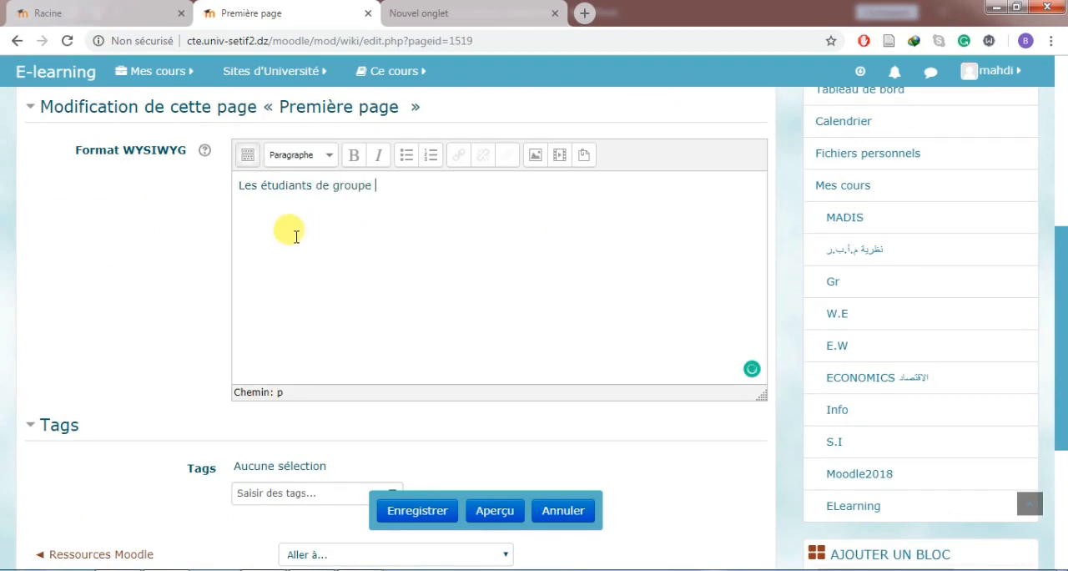
type(" doivent définir la ressource")
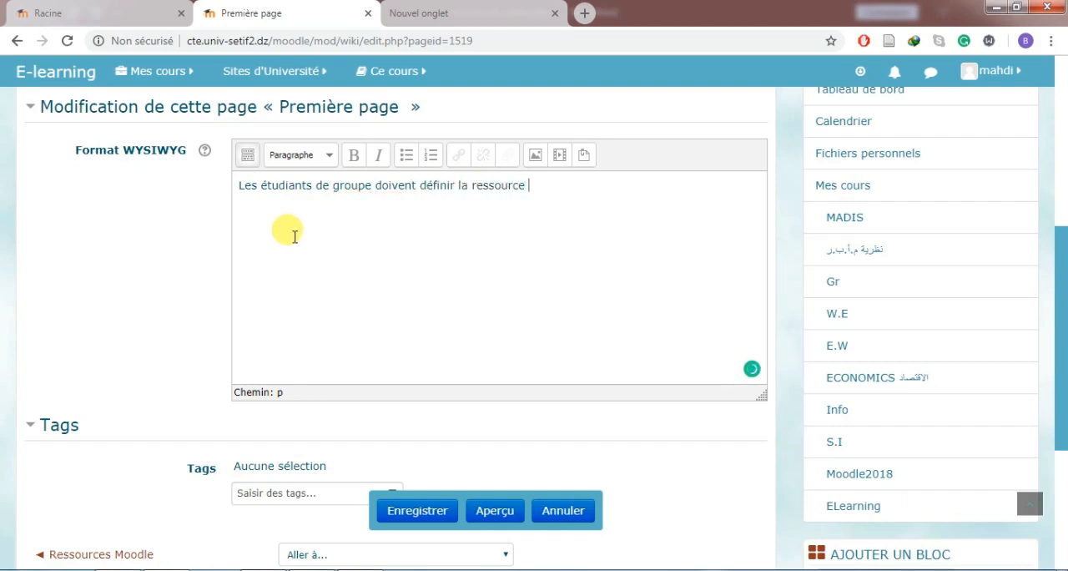
type(" URL suivant ces points:")
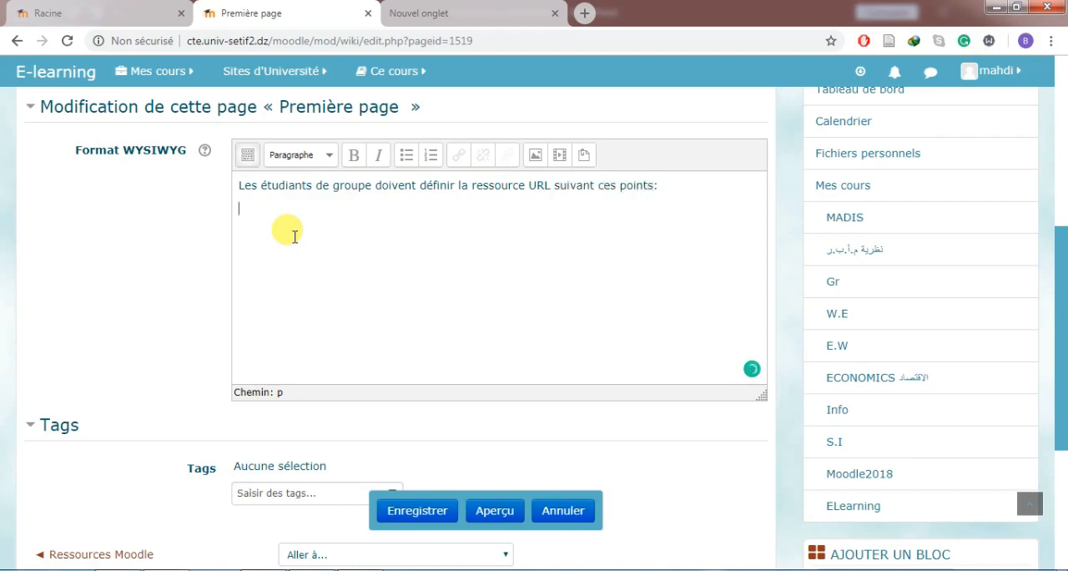
type("  Définition")
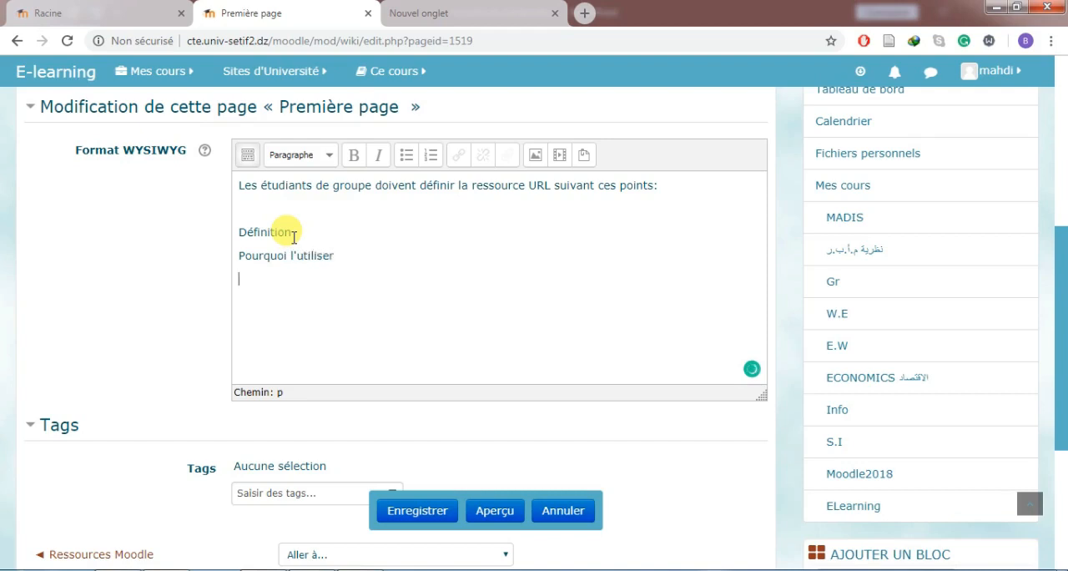
List the points Définition, Pourquoi l'utiliser and Comment inserer cette ressource dans un cours on separate lines below the opening sentence.
type("omment inse")
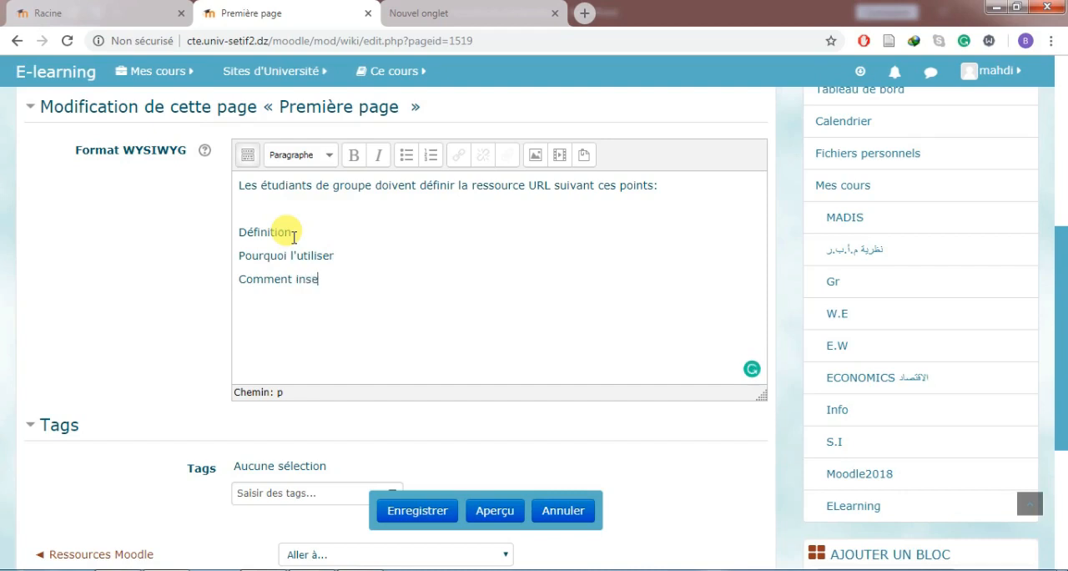
type("rer cette ressource dans un cours")
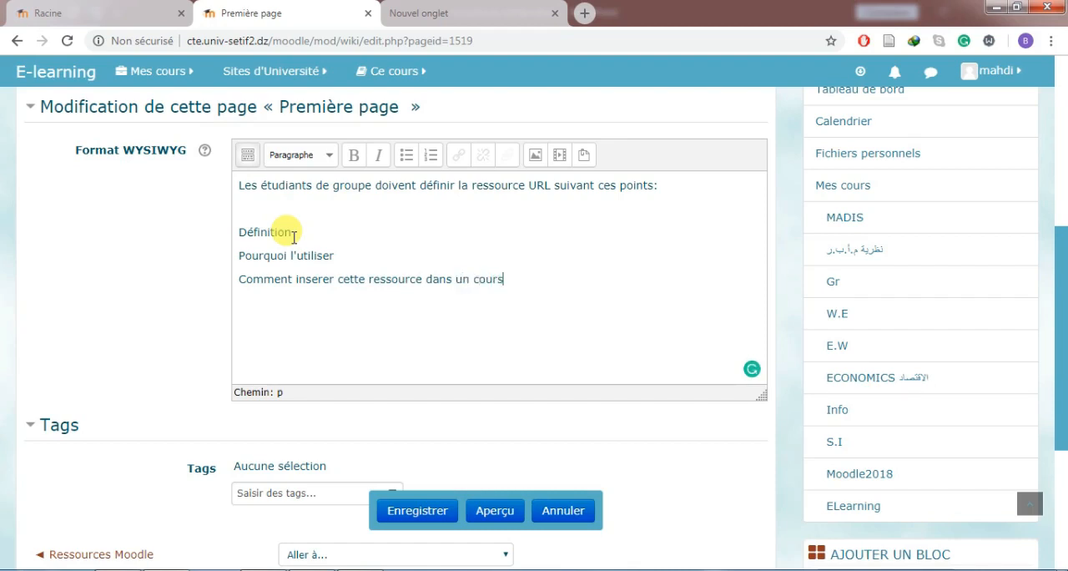
Enclose the point Définition on the Science politique page in double square brackets to make it a page link.
double_click(259, 231)
left_click(241, 232)
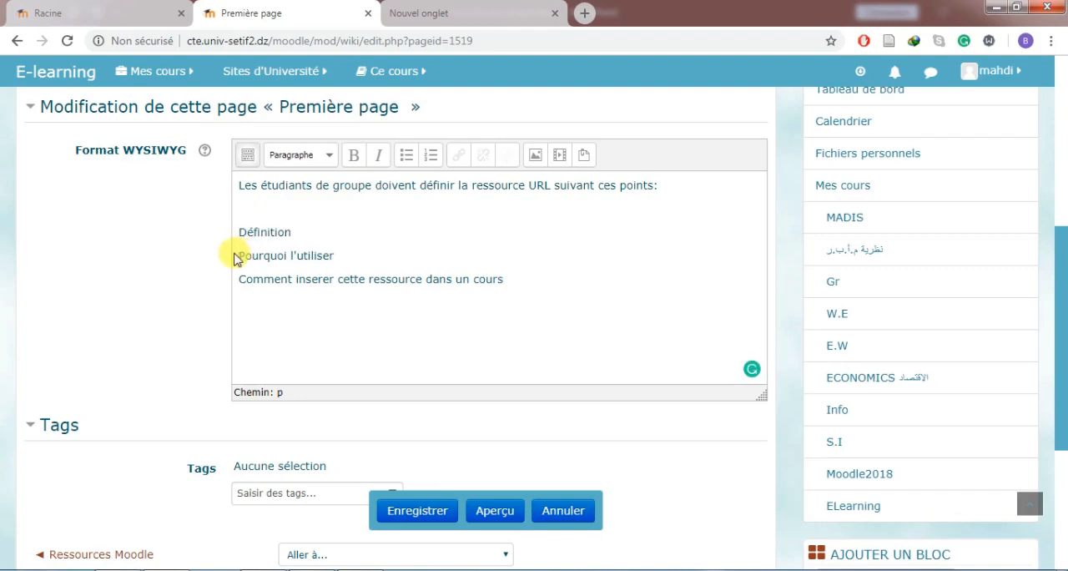
type("[[")
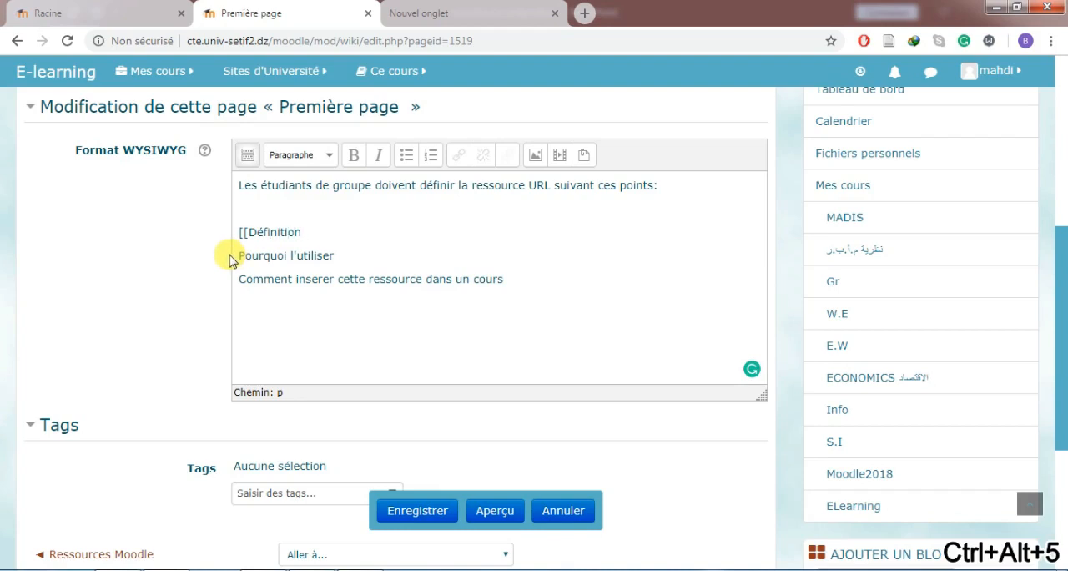
type("]]")
Copy the double square brackets from Définition around the second point, Pourquoi l'utiliser.
left_click_drag(247, 232, 239, 232)
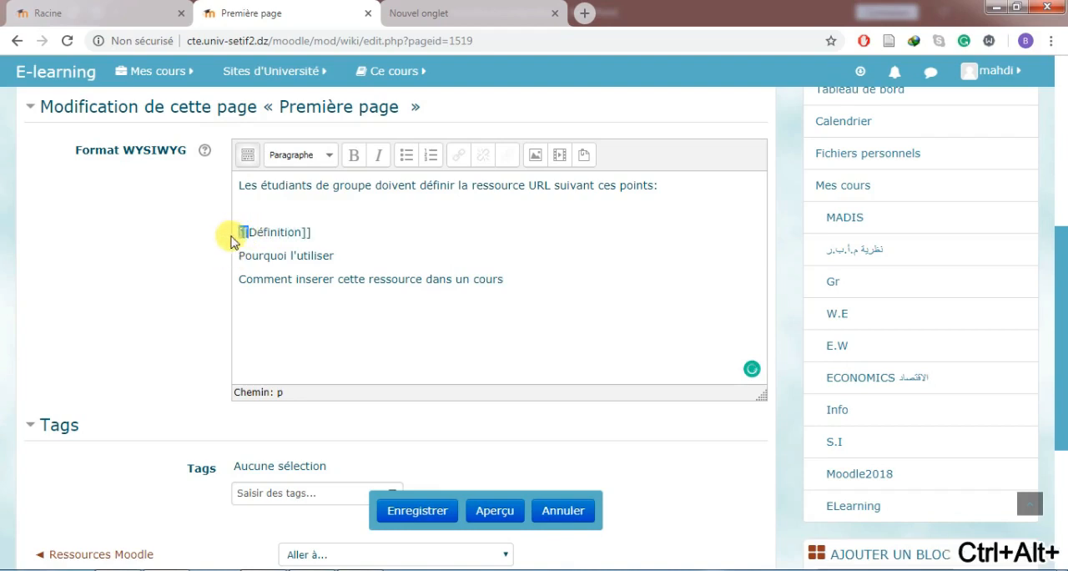
key("ctrl+c")
left_click(240, 256)
key("ctrl+v")
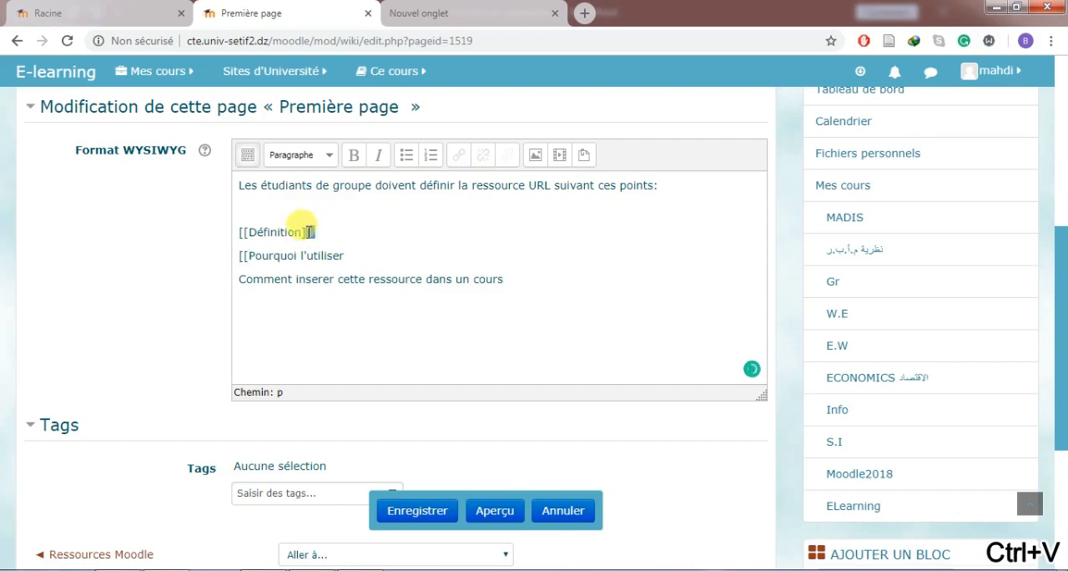
key("ctrl+c")
left_click(349, 253)
key("ctrl+v")
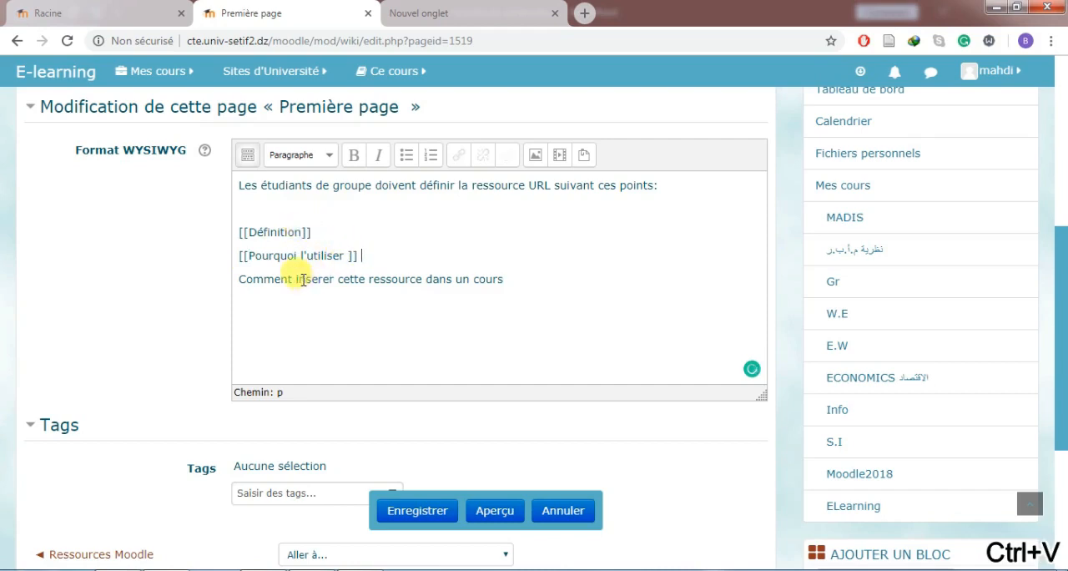
Copy the double square brackets around the third point, Comment inserer cette ressource dans un cours.
left_click_drag(248, 234, 237, 233)
key("ctrl+c")
left_click(241, 278)
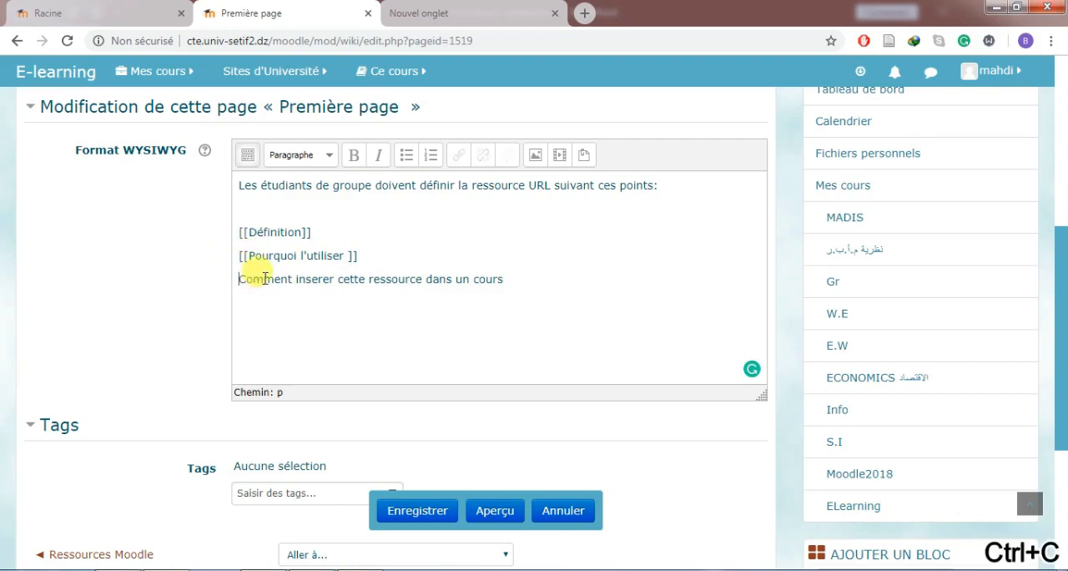
key("ctrl+v")
left_click_drag(370, 256, 343, 255)
key("ctrl+c")
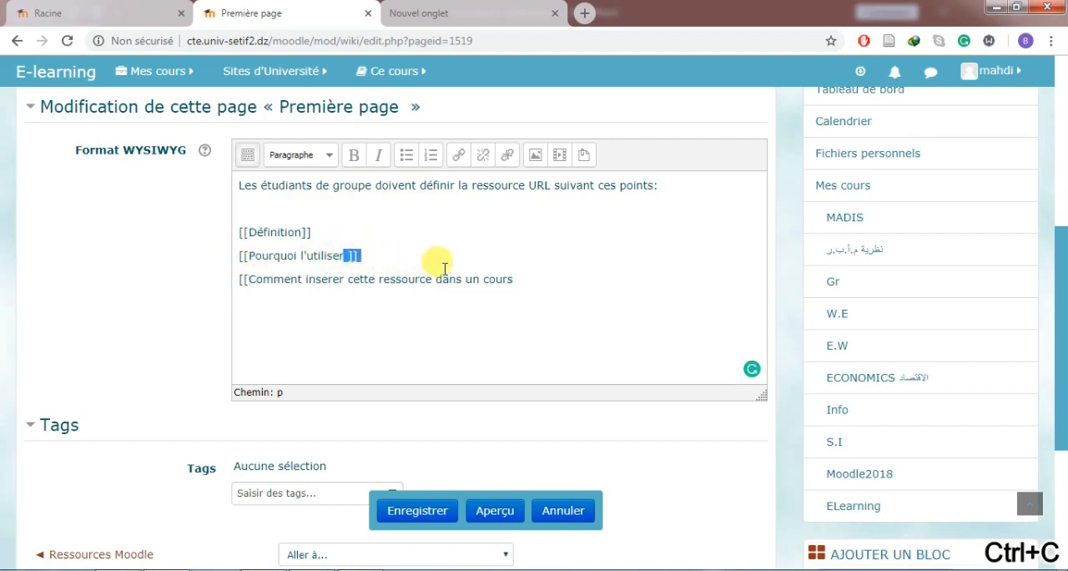
left_click(514, 279)
key("ctrl+v")
Add a question mark inside the brackets of the second point, making it [[Pourquoi l'utiliser ?]].
left_click(382, 247)
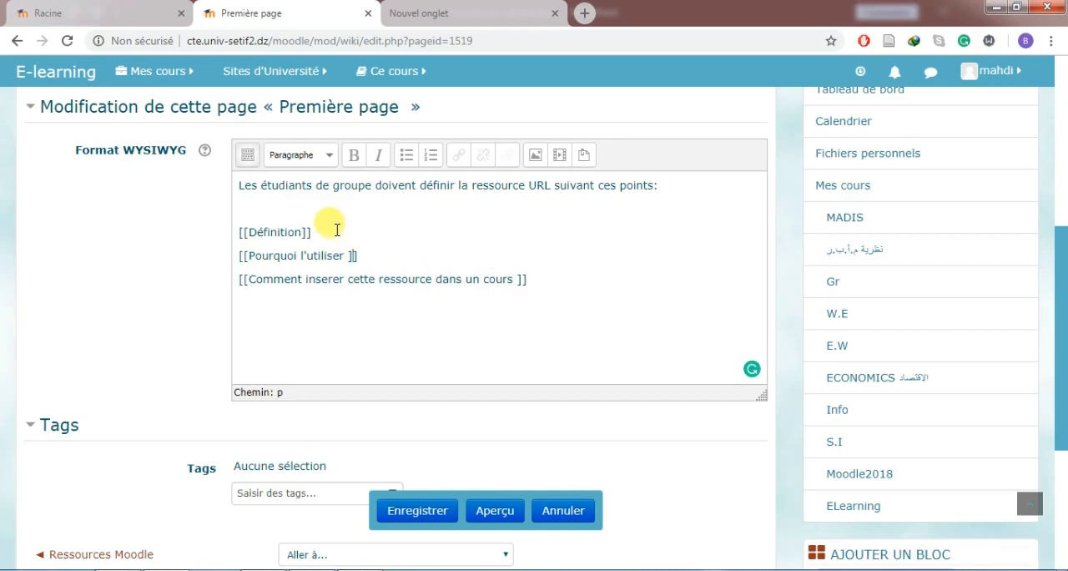
type("?")
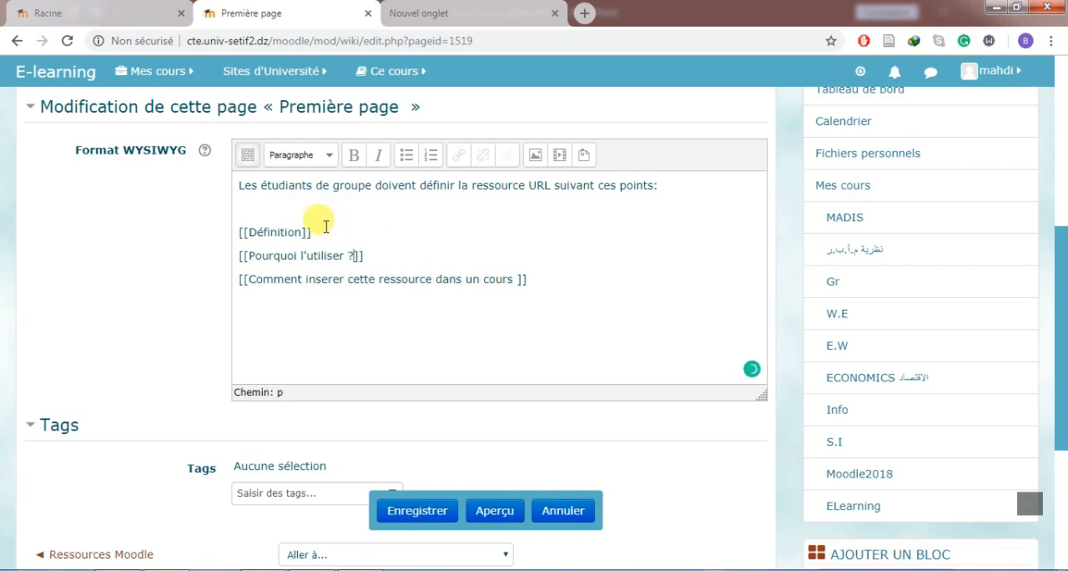
scroll(333, 219, "up", 1)
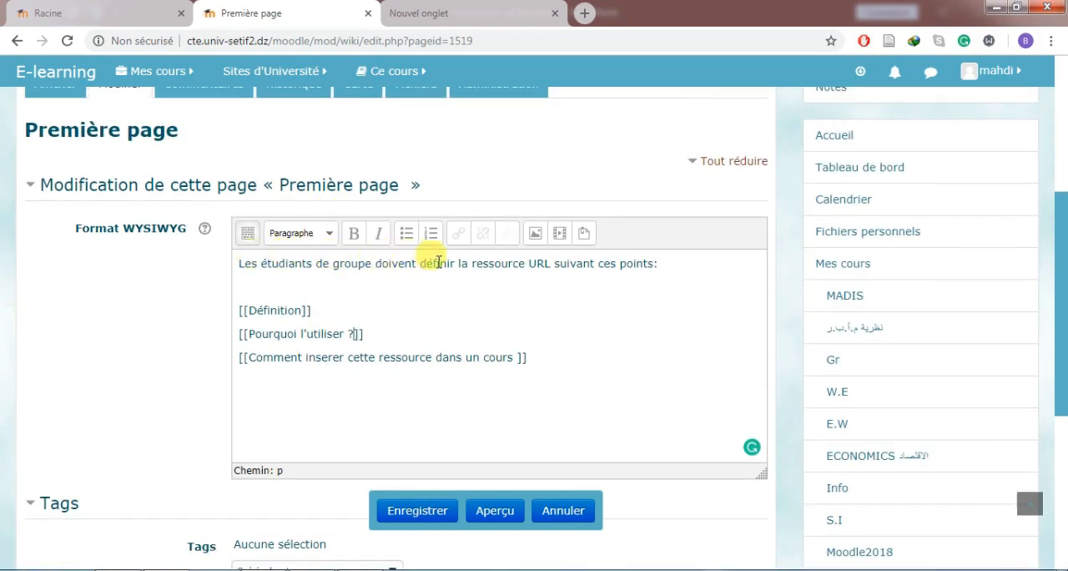
triple_click(278, 309)
triple_click(268, 333)
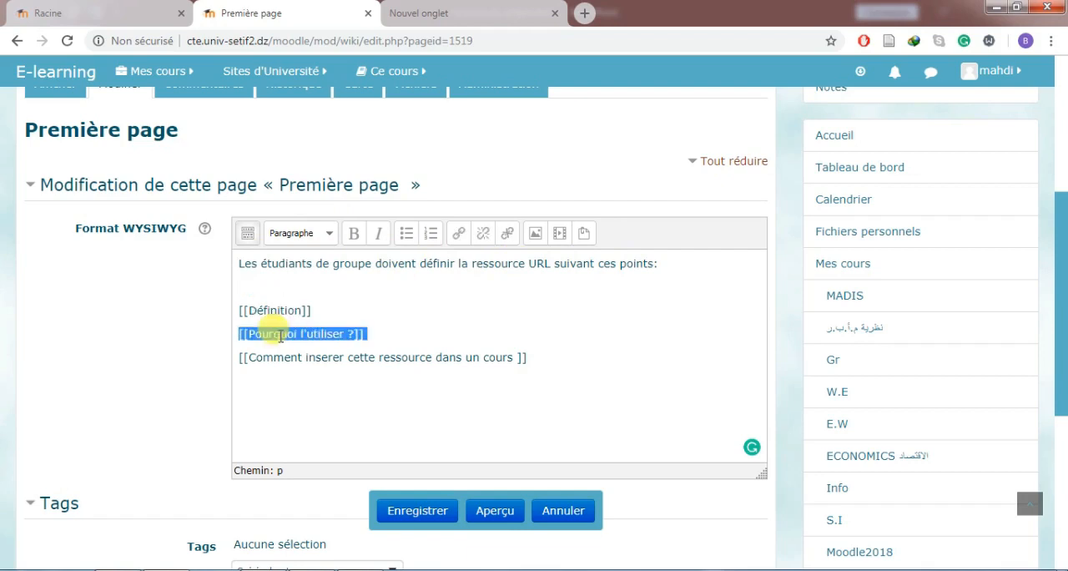
triple_click(292, 358)
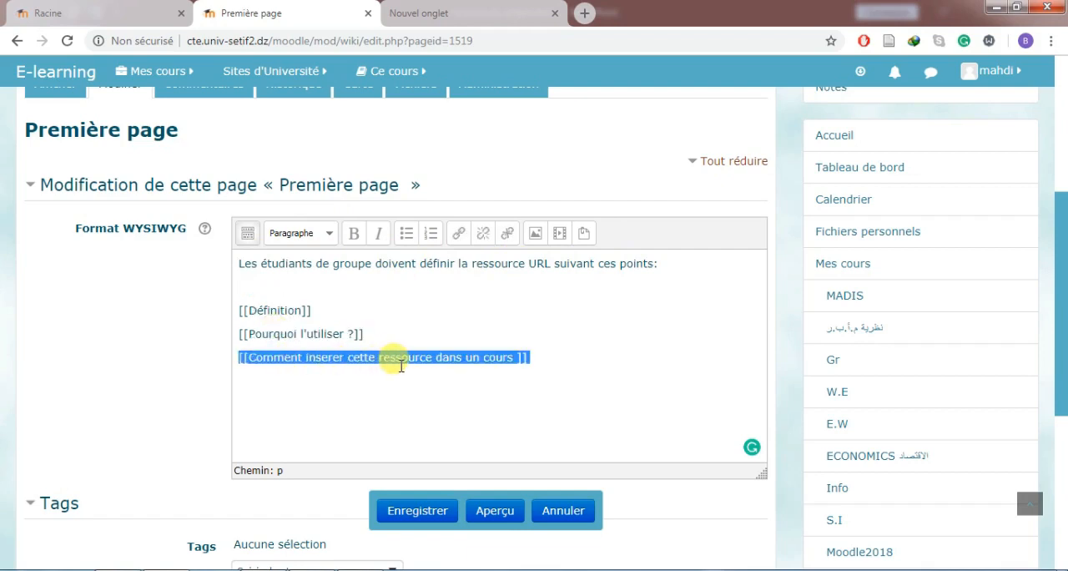
triple_click(308, 332)
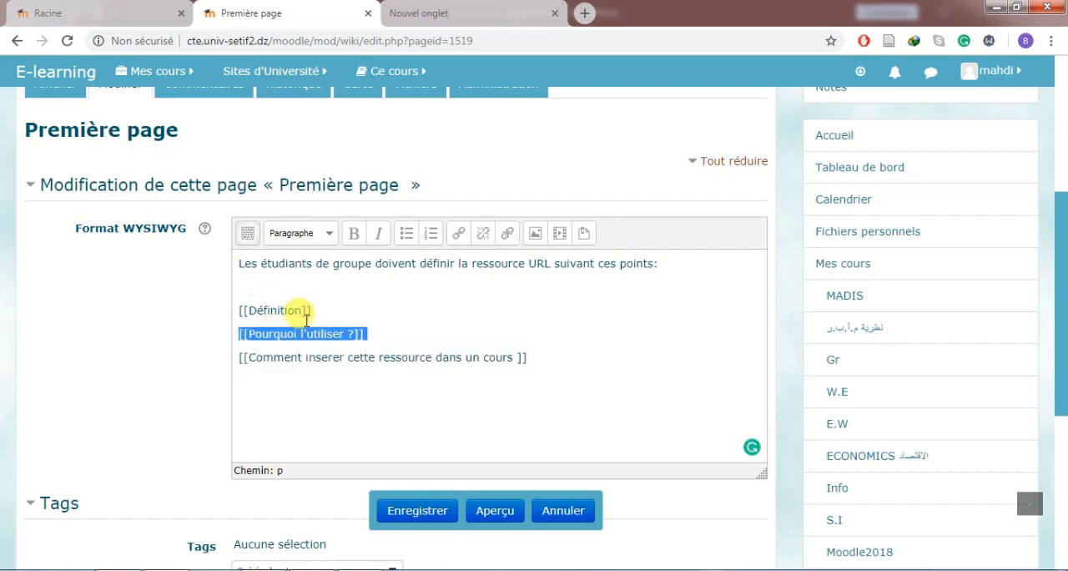
triple_click(281, 314)
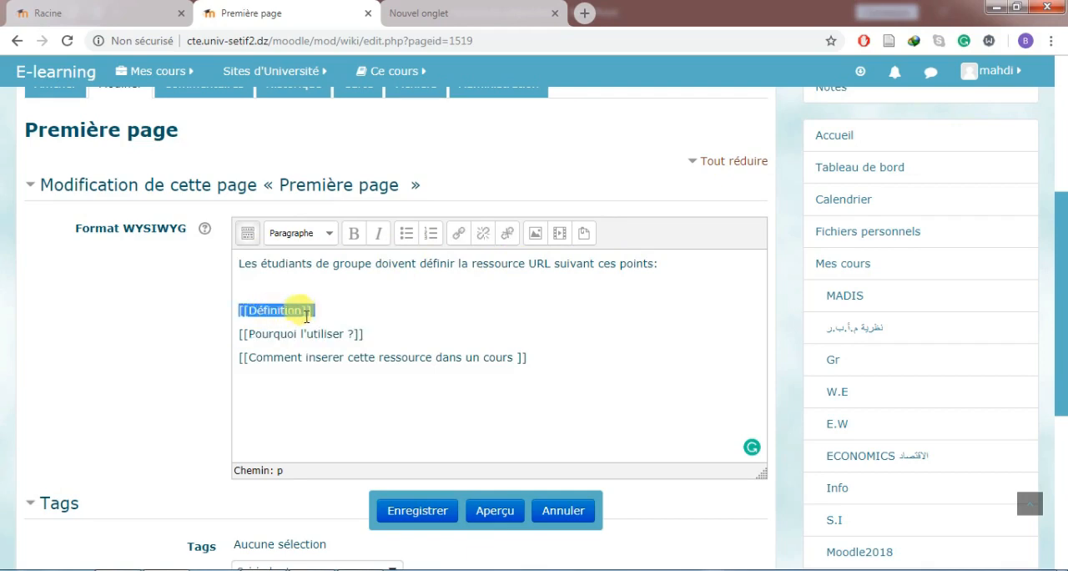
triple_click(305, 315)
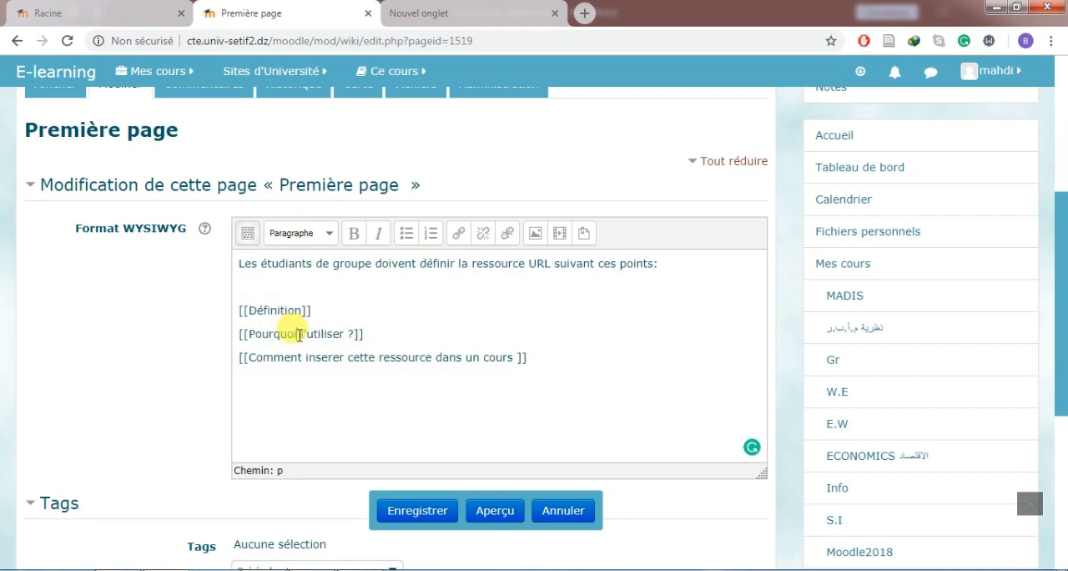
triple_click(298, 335)
triple_click(280, 359)
Save the Science politique group's first page and create the linked Définition page in WYSIWYG format.
left_click(413, 510)
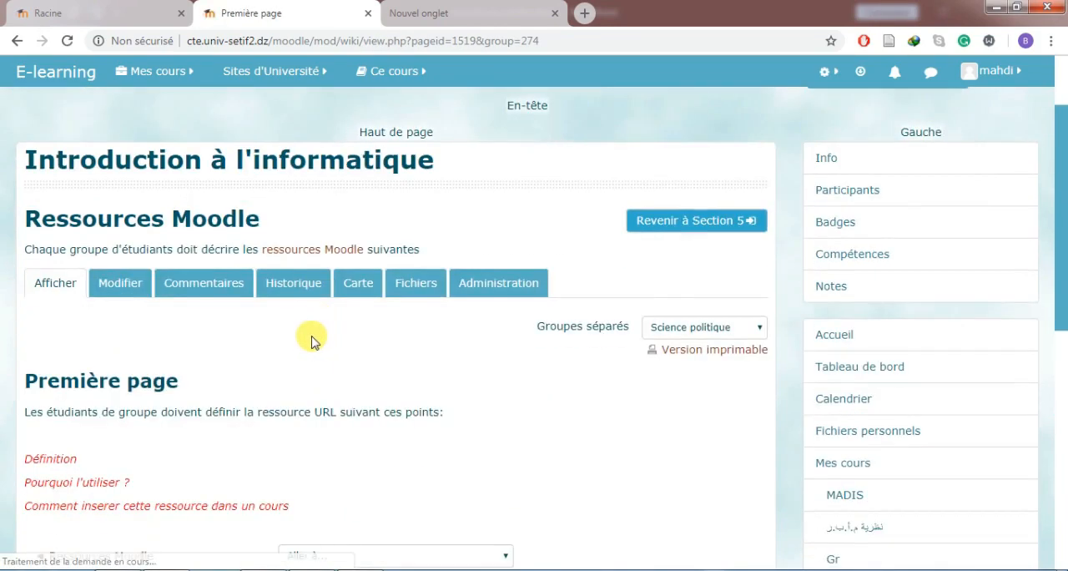
scroll(310, 340, "down", 2)
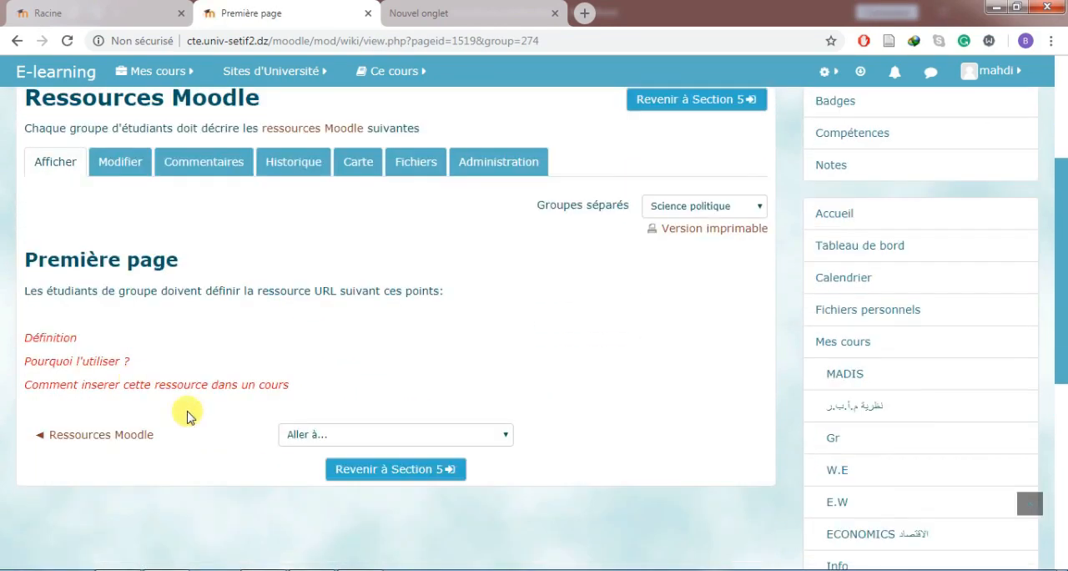
left_click(63, 341)
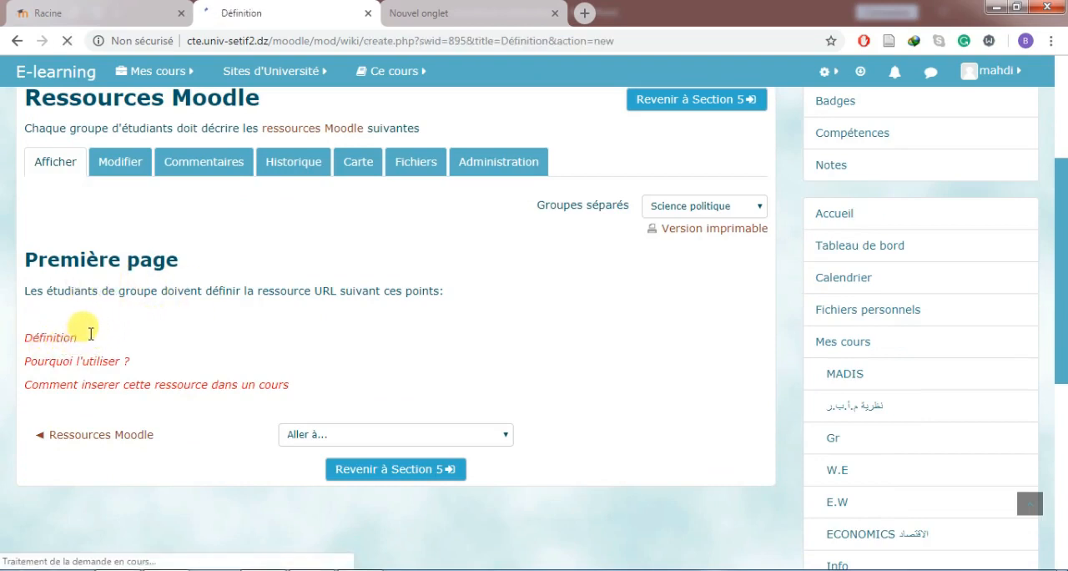
scroll(143, 322, "down", 1)
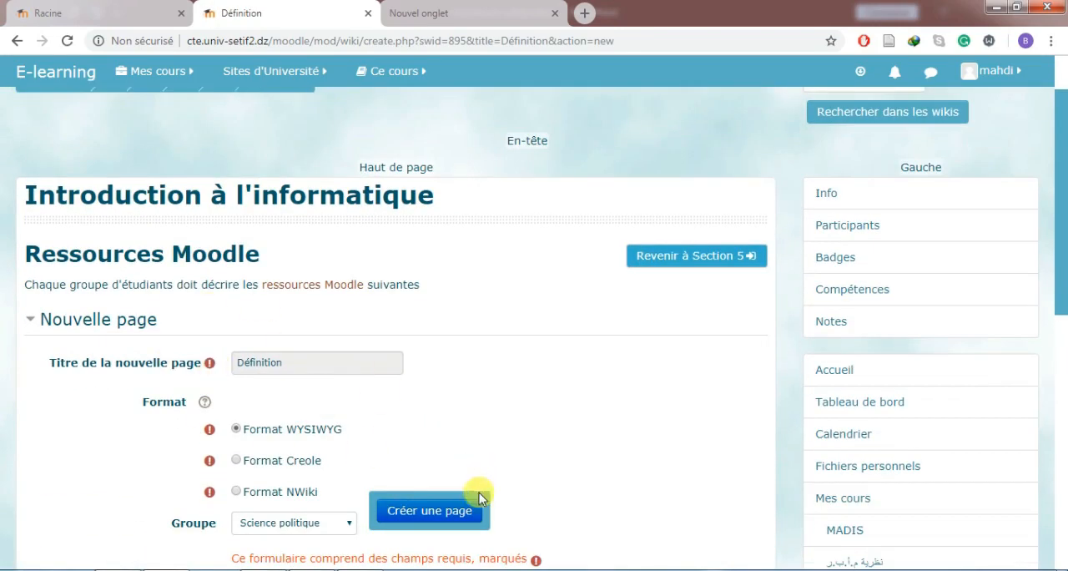
left_click(434, 509)
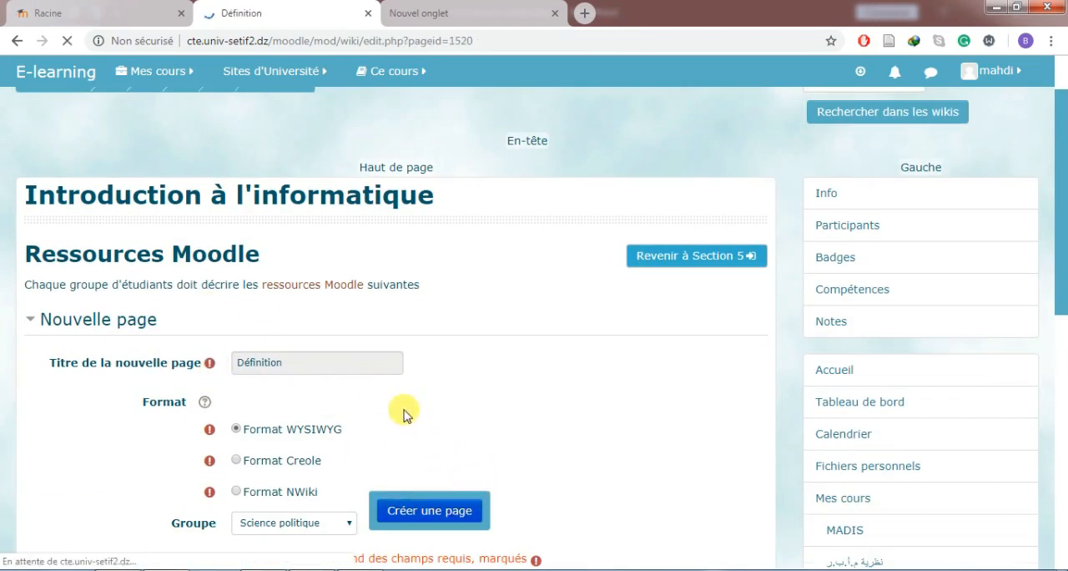
Write "C'est la définition de la ressource URL" followed by a row of dots on the Définition page and save it.
scroll(317, 418, "down", 2)
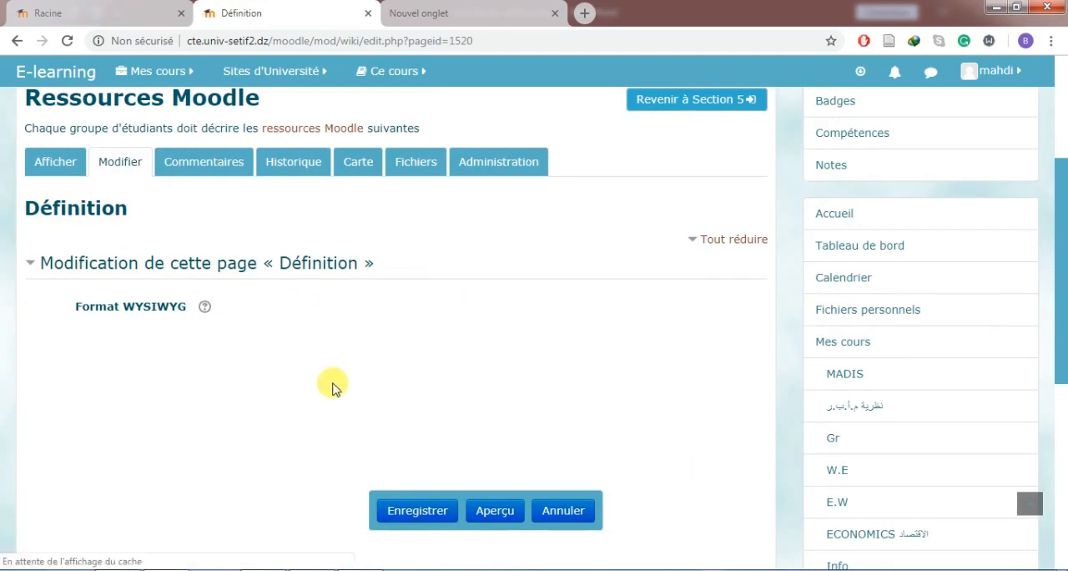
left_click(342, 394)
type("C")
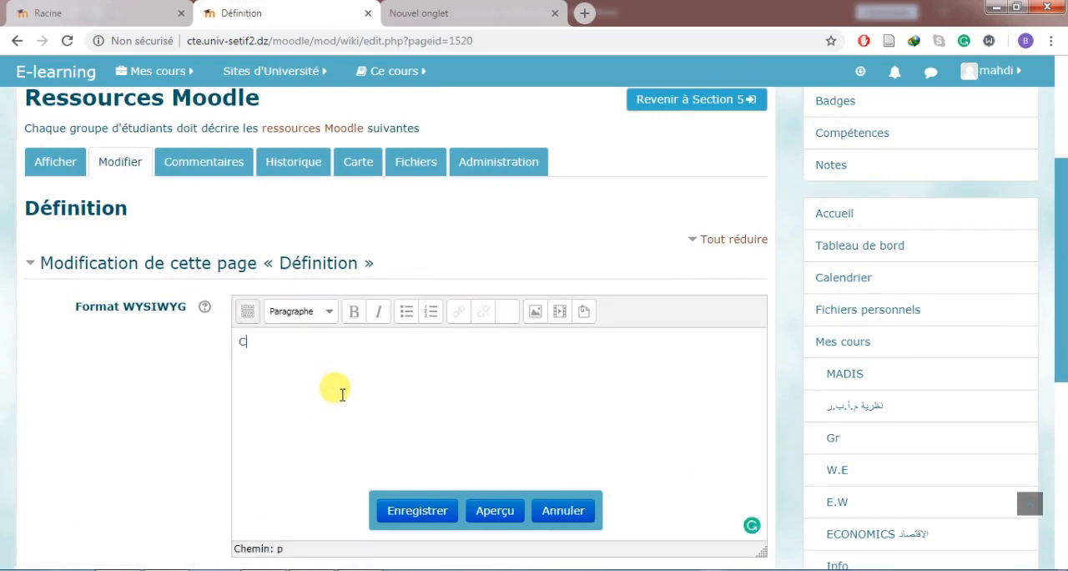
type("'est la définition de la ressource URL.....................................")
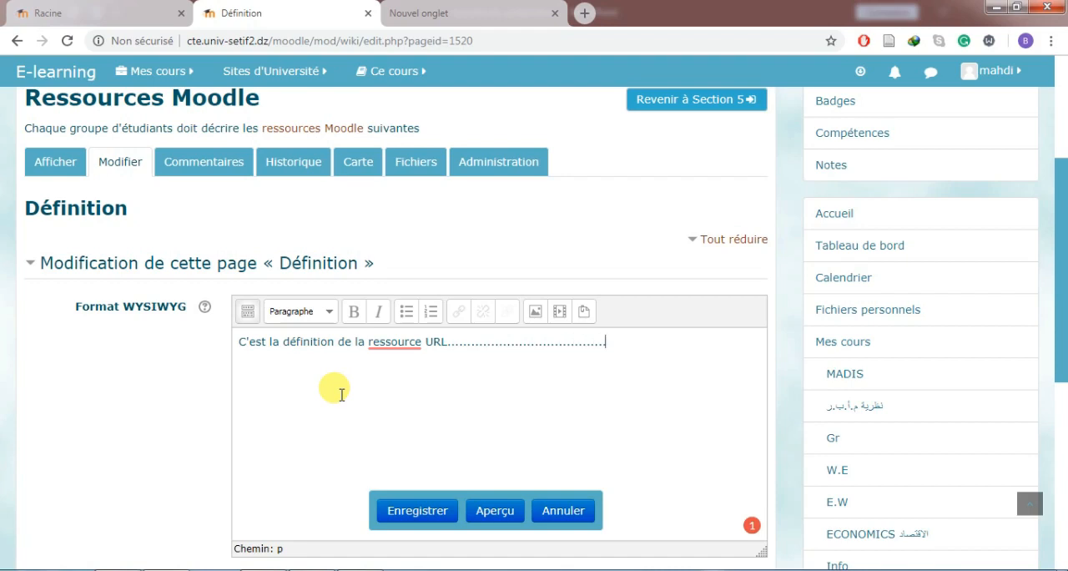
left_click(404, 514)
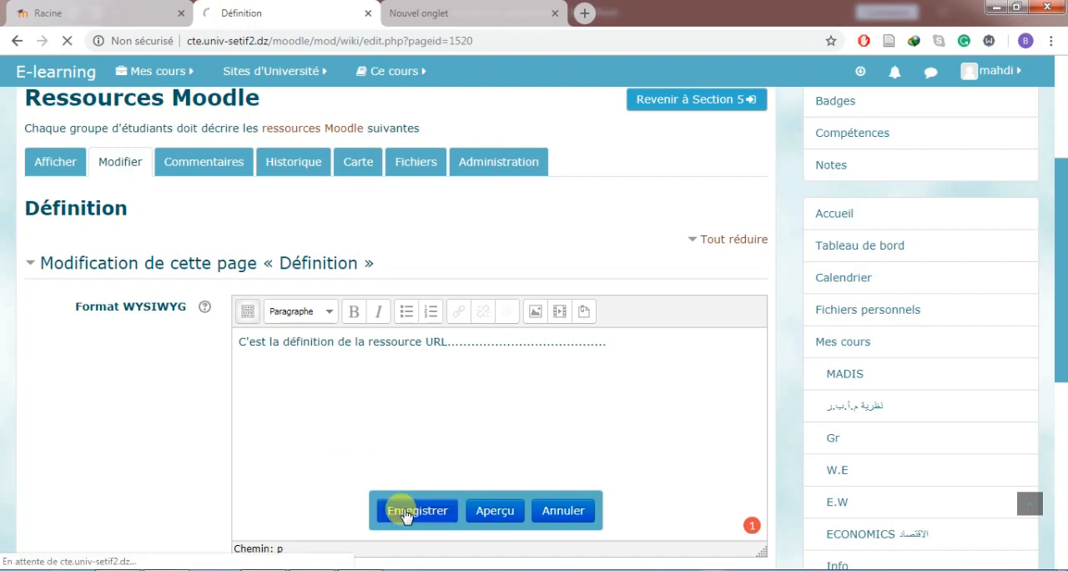